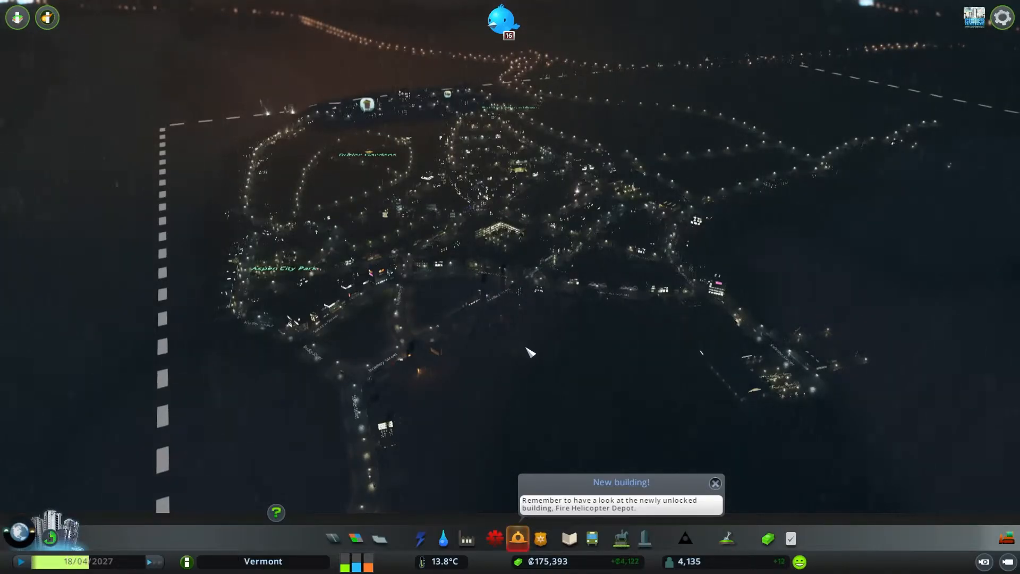
# - Open the zoning overlay and pan around the city to examine its zoned districts
pyautogui.moveTo(533, 352); pyautogui.dragTo(514, 285, button='middle')
pyautogui.click(355, 538)
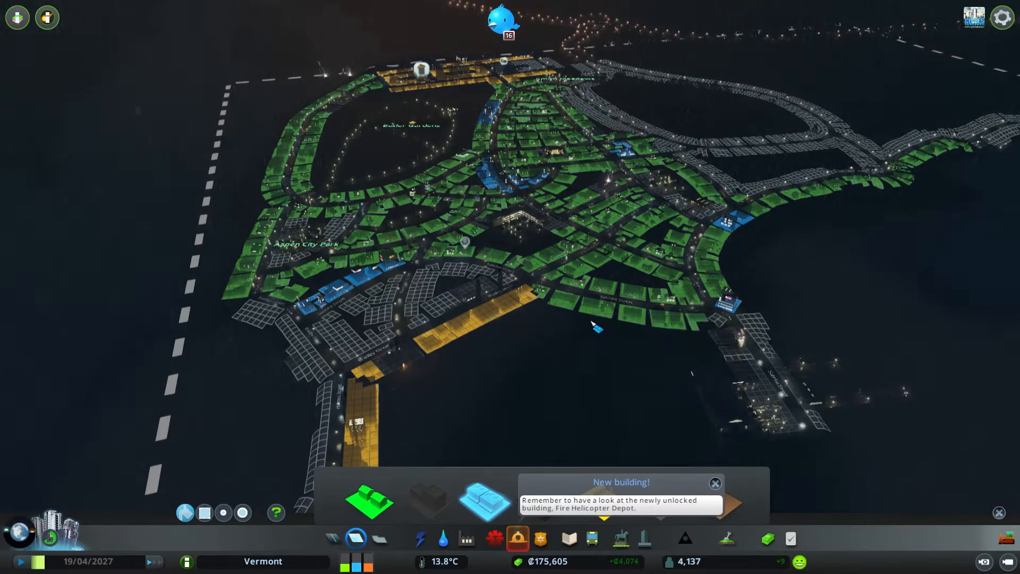
pyautogui.press('d')
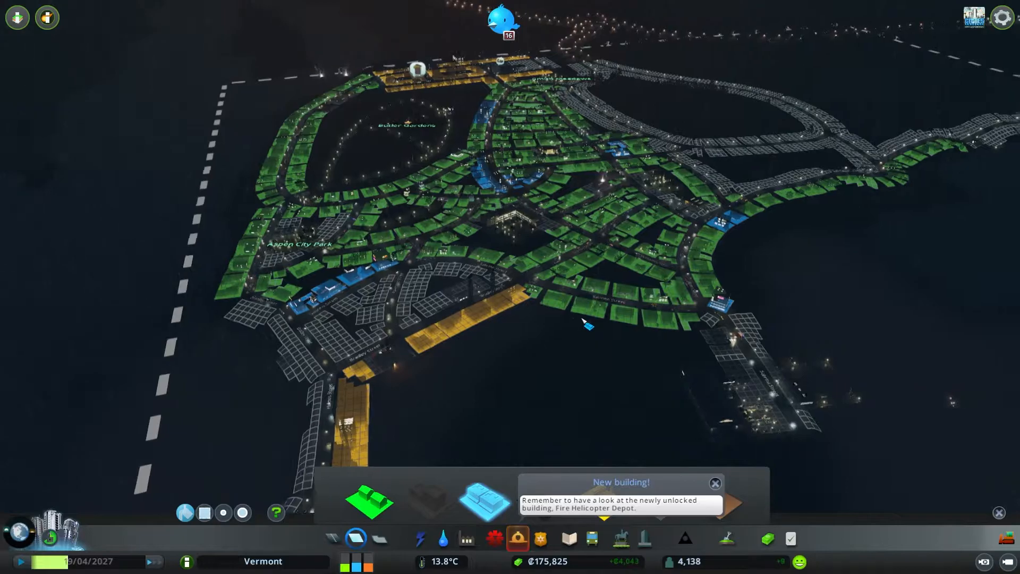
pyautogui.press('s')
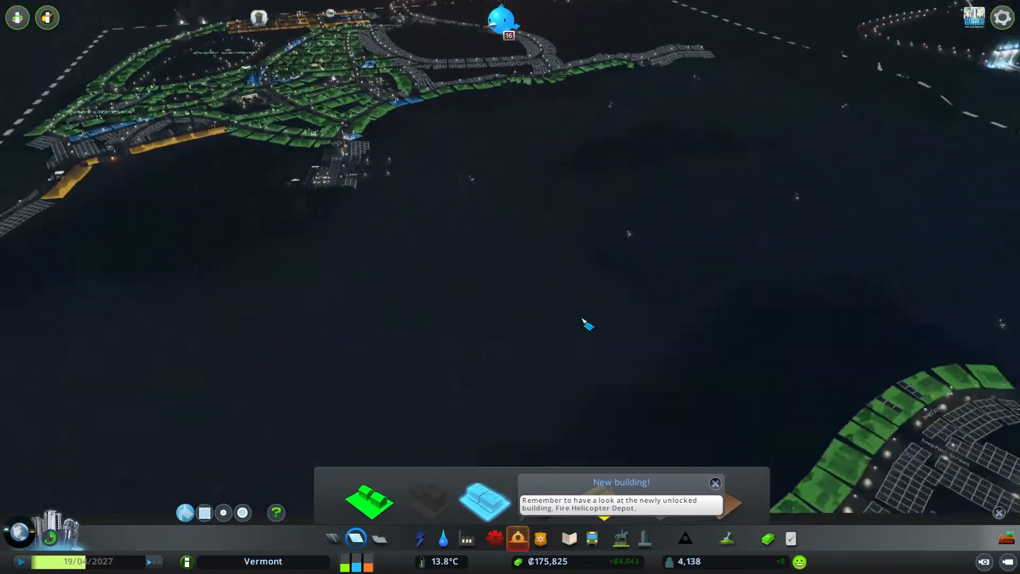
pyautogui.press('s')
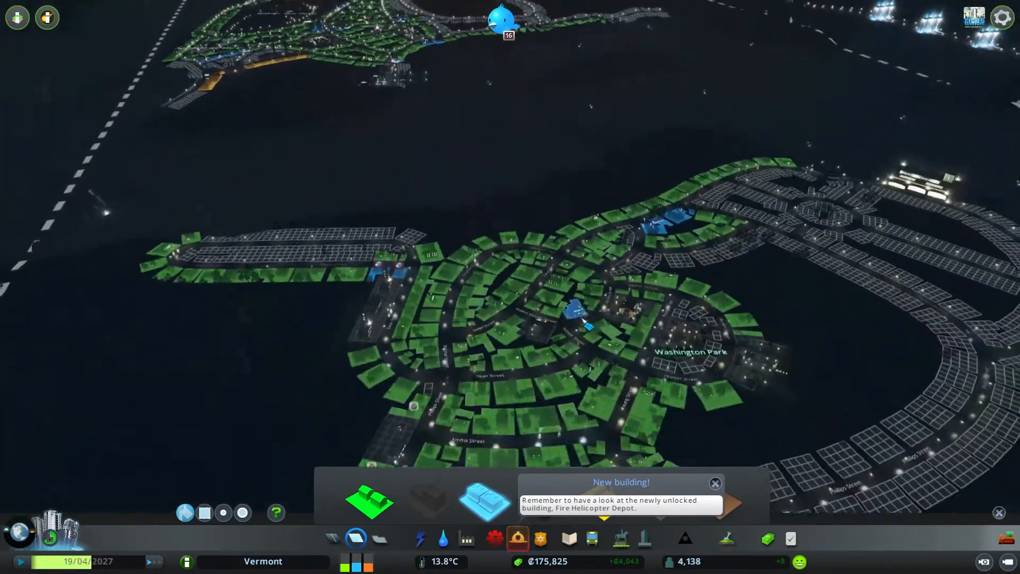
pyautogui.press('d')
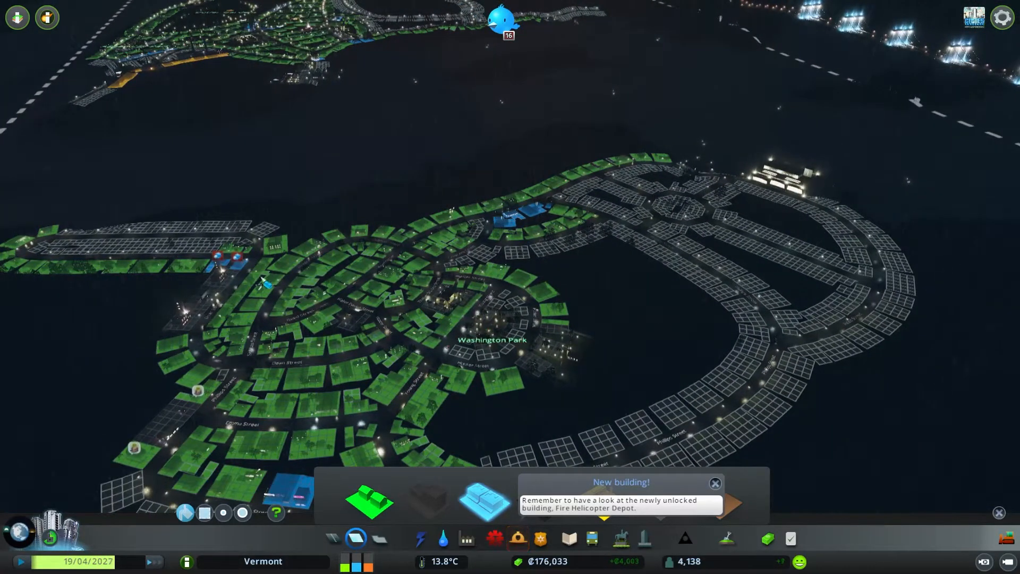
pyautogui.press('a')
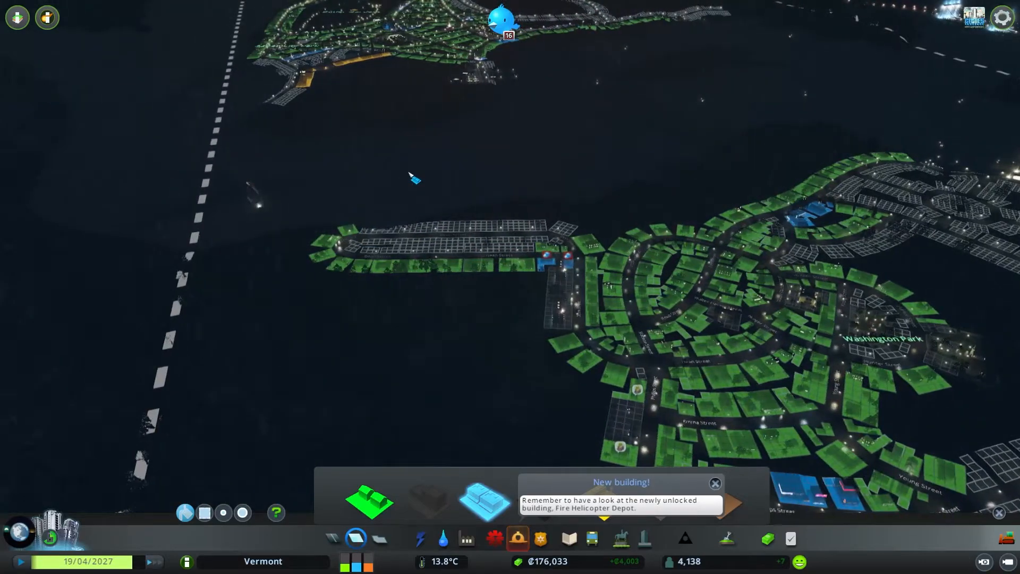
pyautogui.press('w')
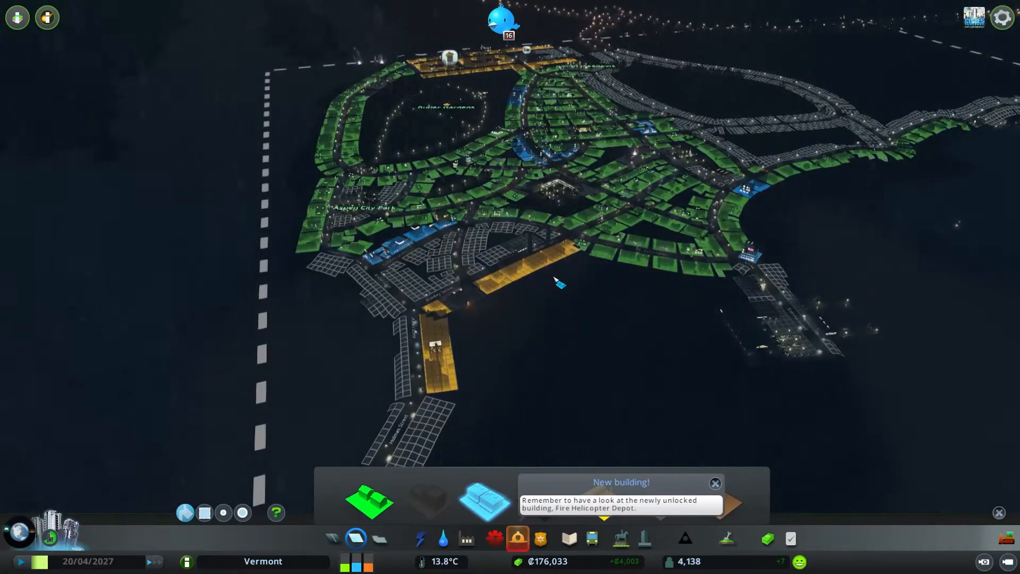
pyautogui.press('a')
pyautogui.press('w')
pyautogui.press('w')
pyautogui.press('d')
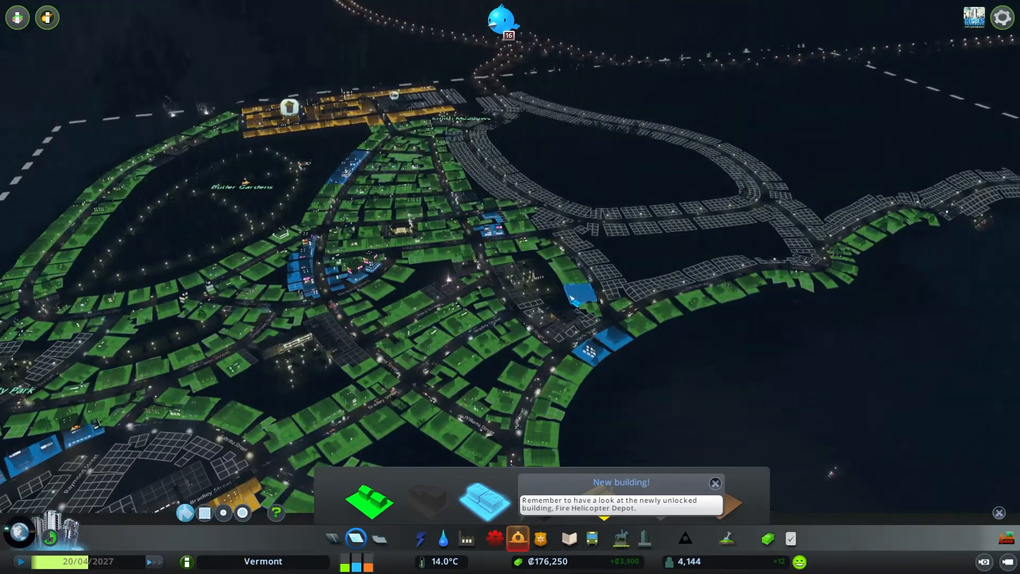
pyautogui.moveTo(571, 298); pyautogui.dragTo(496, 287, button='middle')
pyautogui.scroll(2, 511, 288)
pyautogui.press('d')
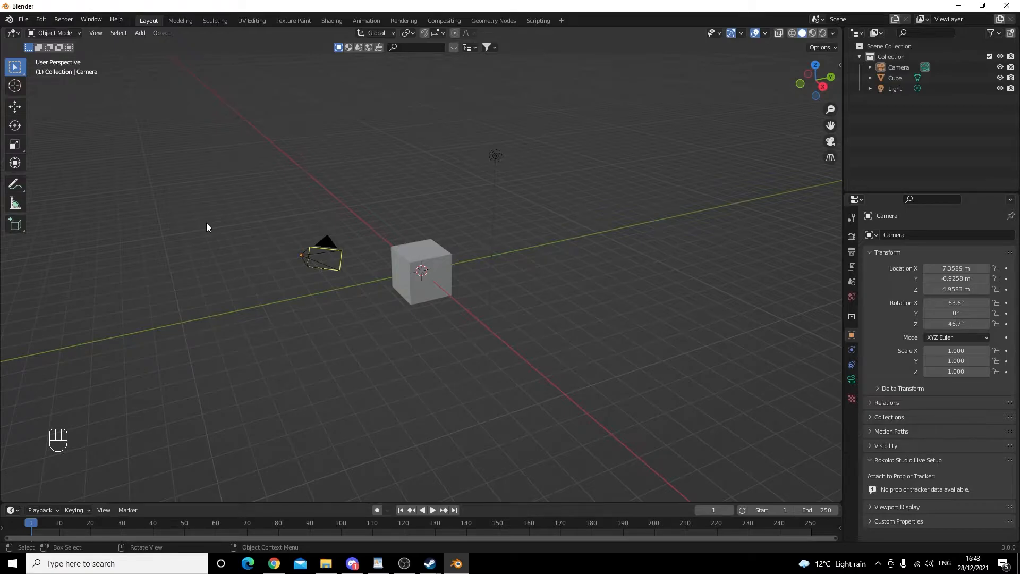
# - Select the cube, light and camera in turn and browse the Add menu's object categories
pyautogui.click(442, 258)
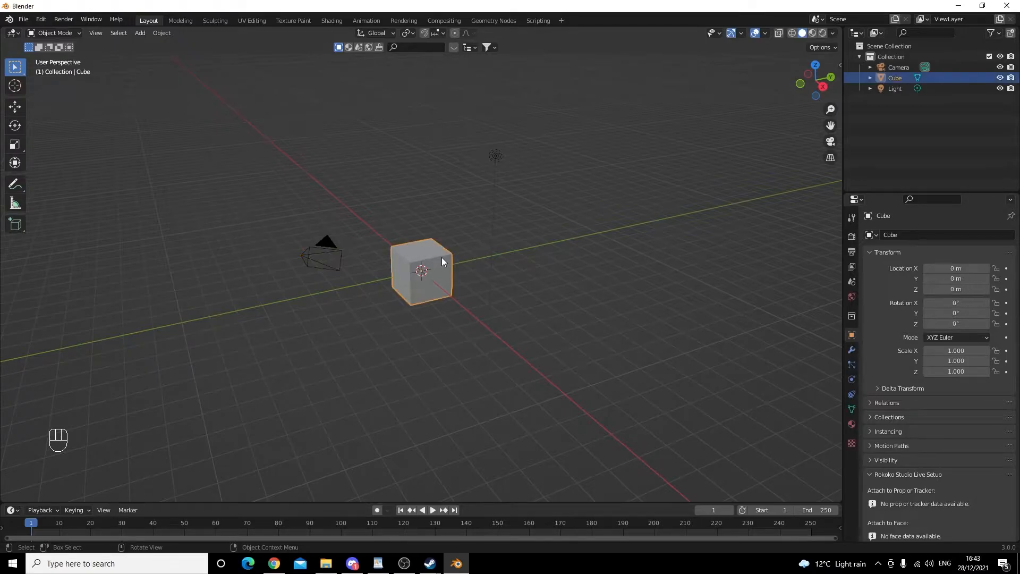
pyautogui.click(493, 154)
pyautogui.click(323, 254)
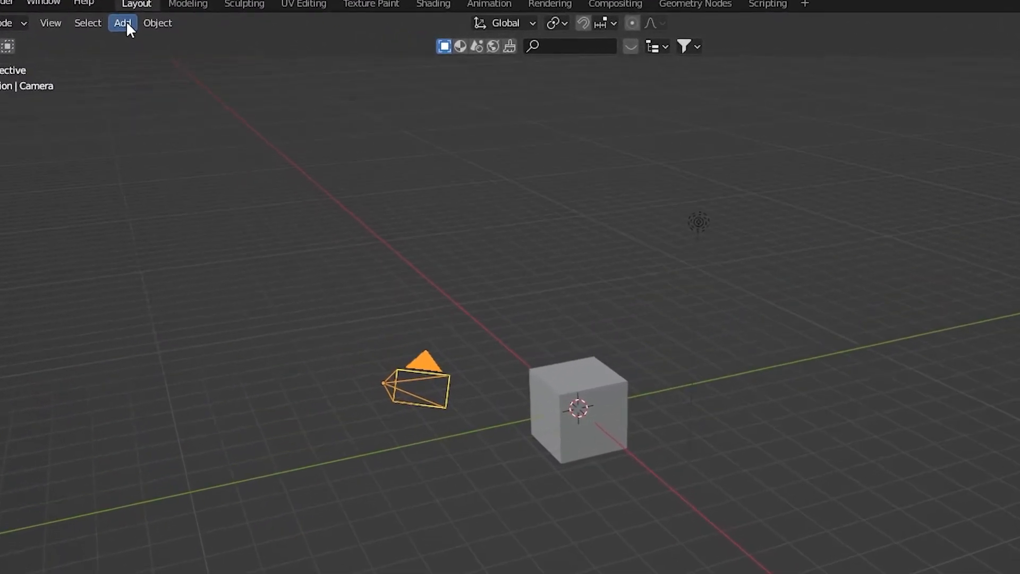
pyautogui.click(123, 22)
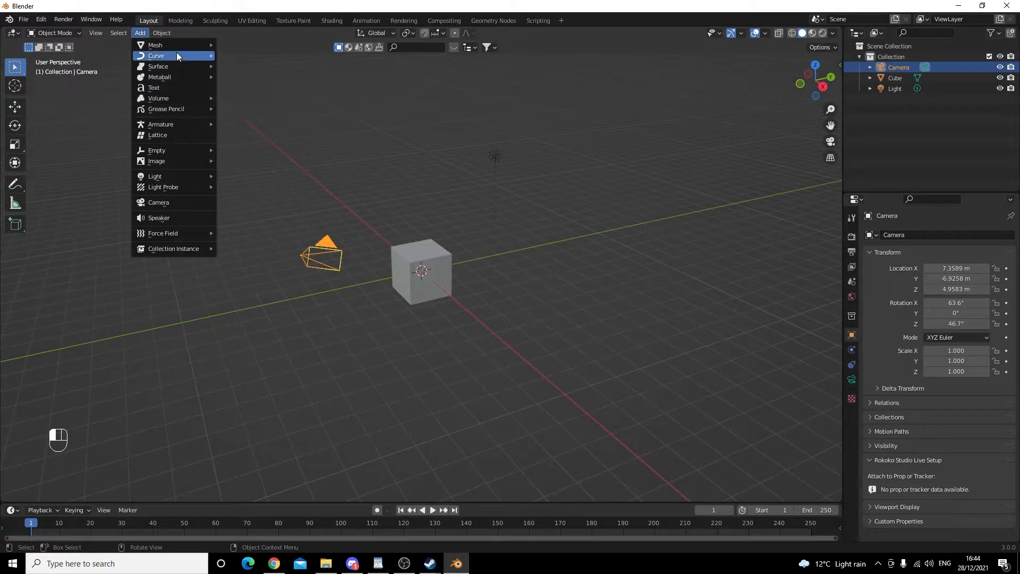
pyautogui.moveTo(174, 44)
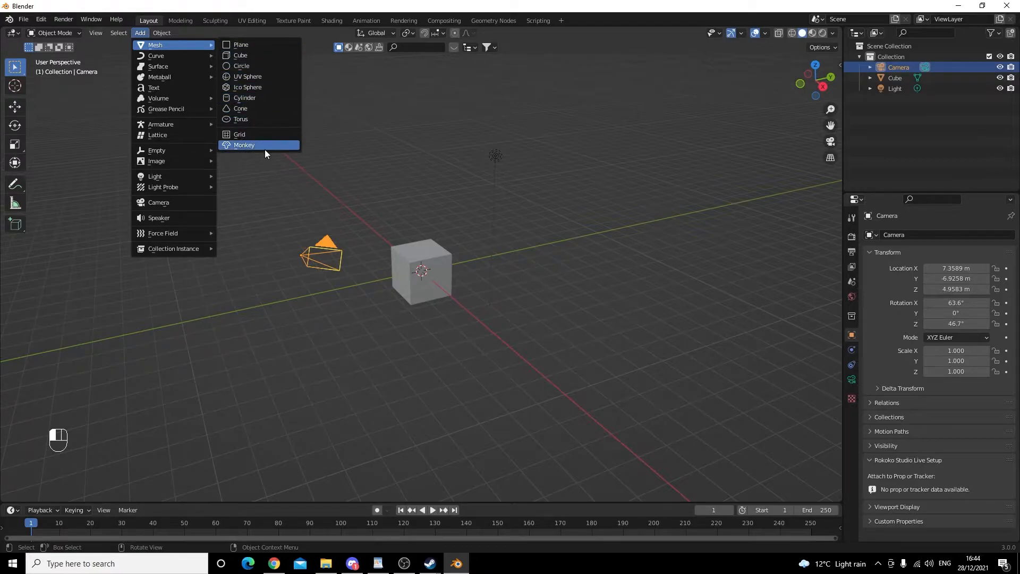
pyautogui.moveTo(178, 67)
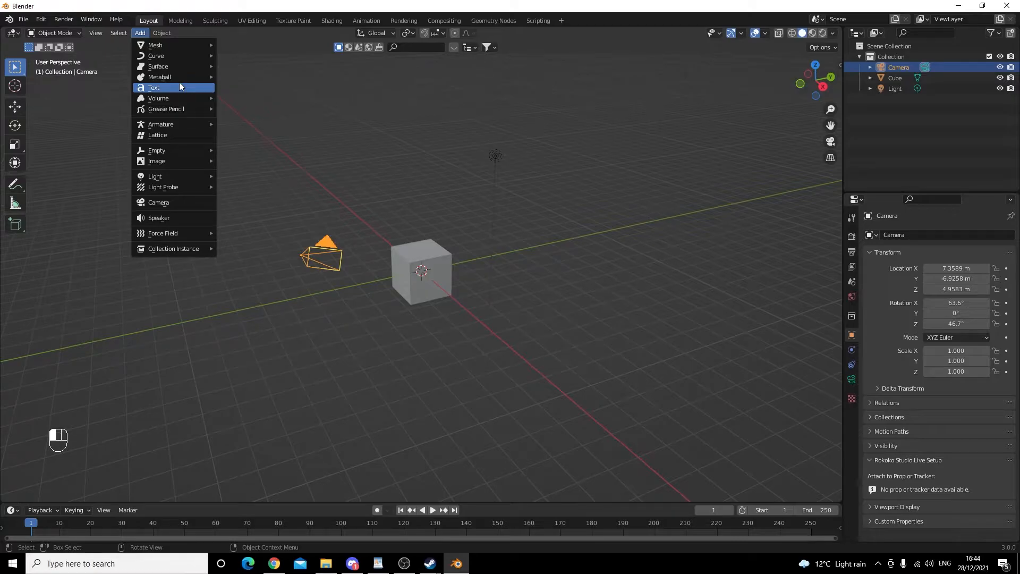
pyautogui.moveTo(185, 127)
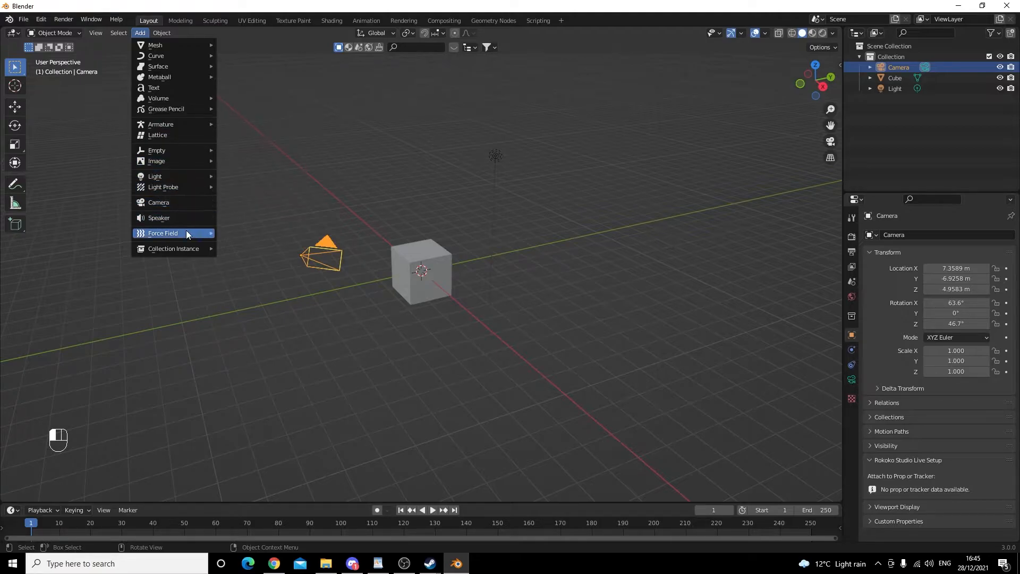
pyautogui.moveTo(186, 233)
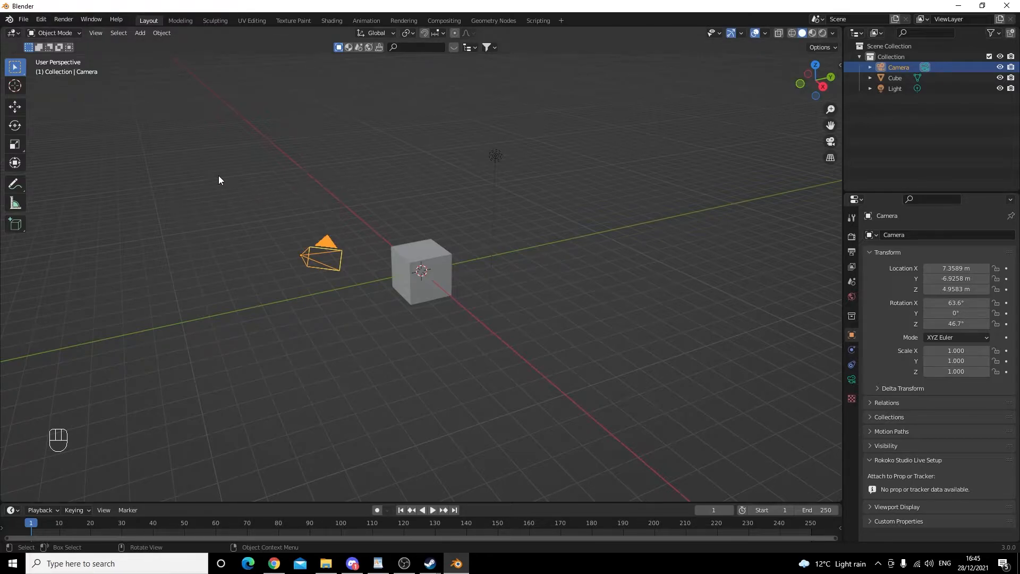
# - Add an Ico Sphere and move it up the Z axis to about 5 m above the cube
pyautogui.click(140, 33)
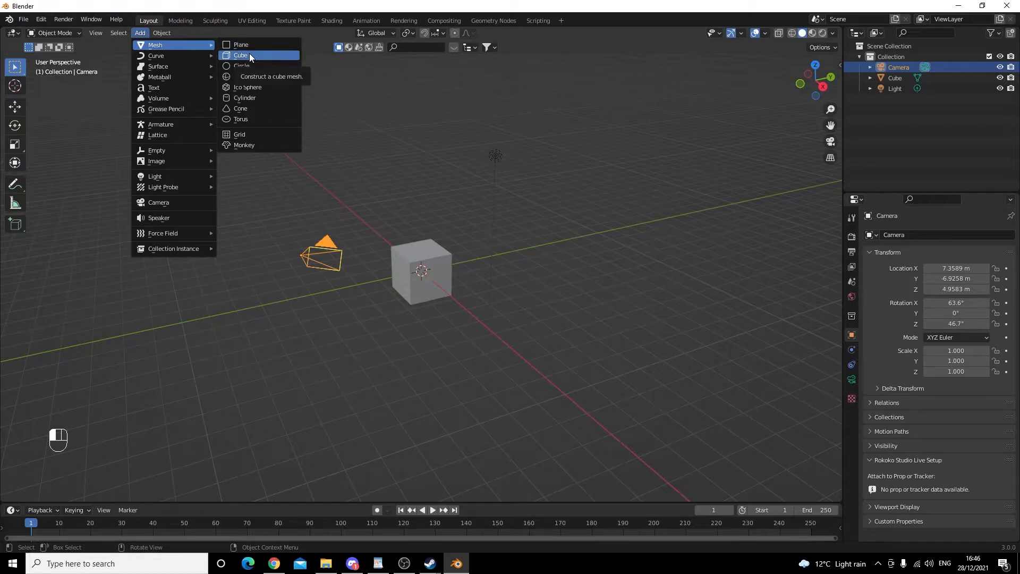
pyautogui.click(264, 87)
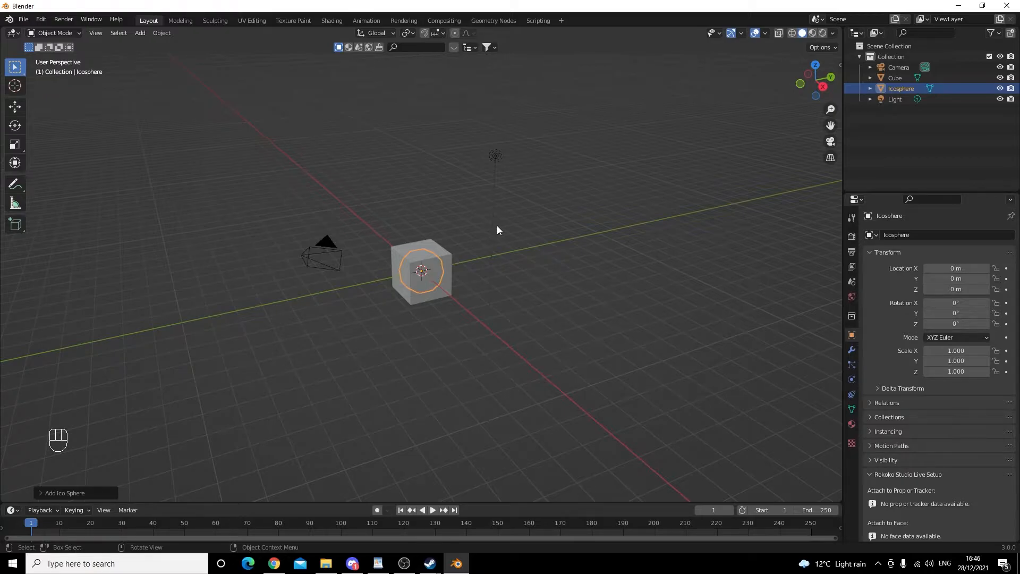
pyautogui.press('g')
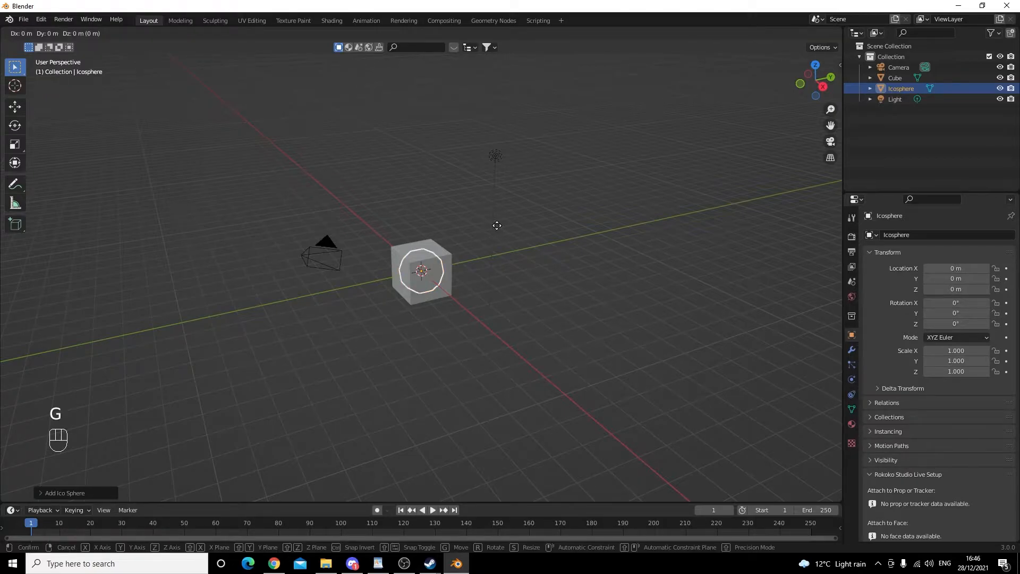
pyautogui.press('z')
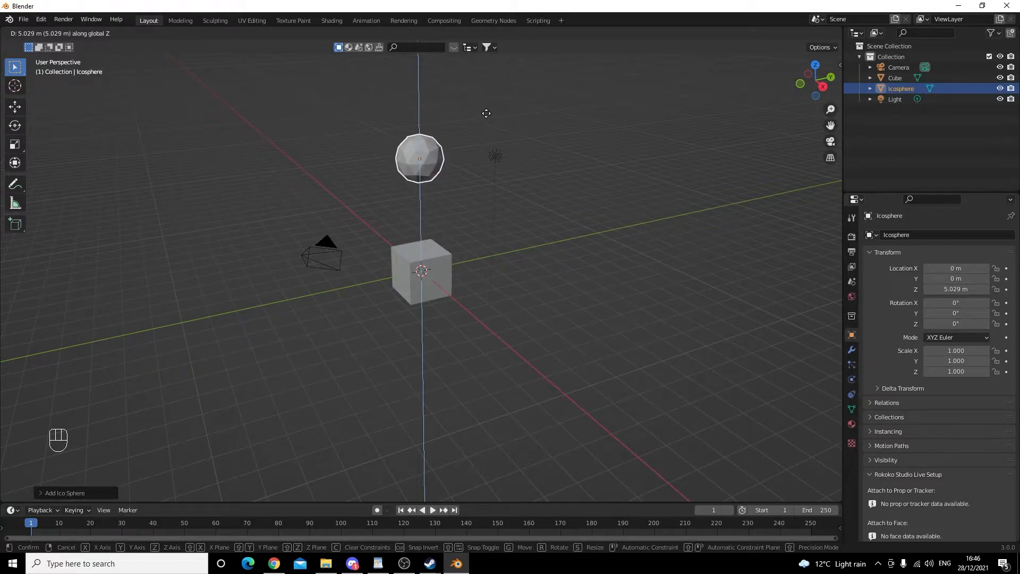
pyautogui.click(486, 114)
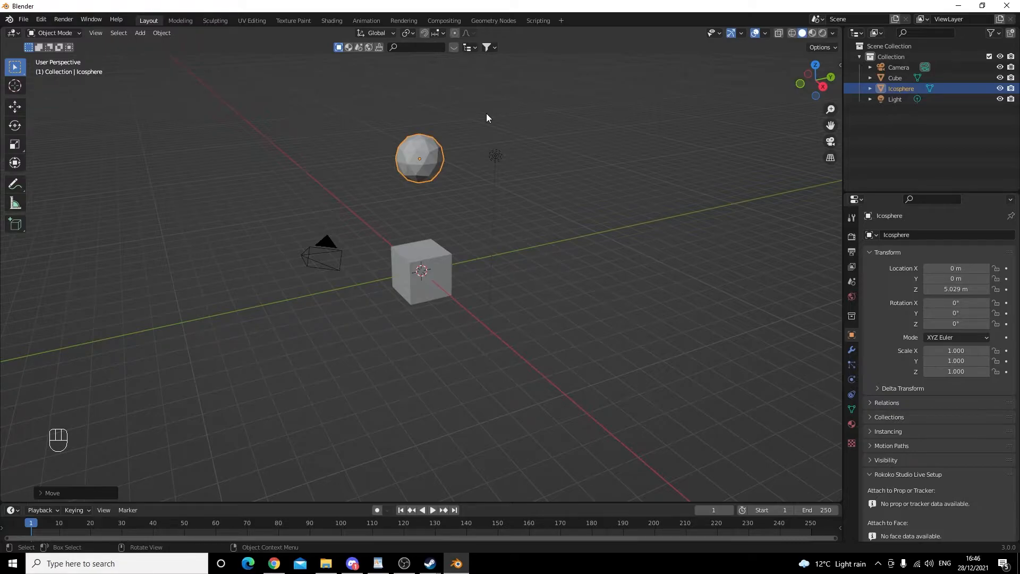
# - Select each object in the scene in turn, the sphere, cube, light and camera
pyautogui.click(629, 134)
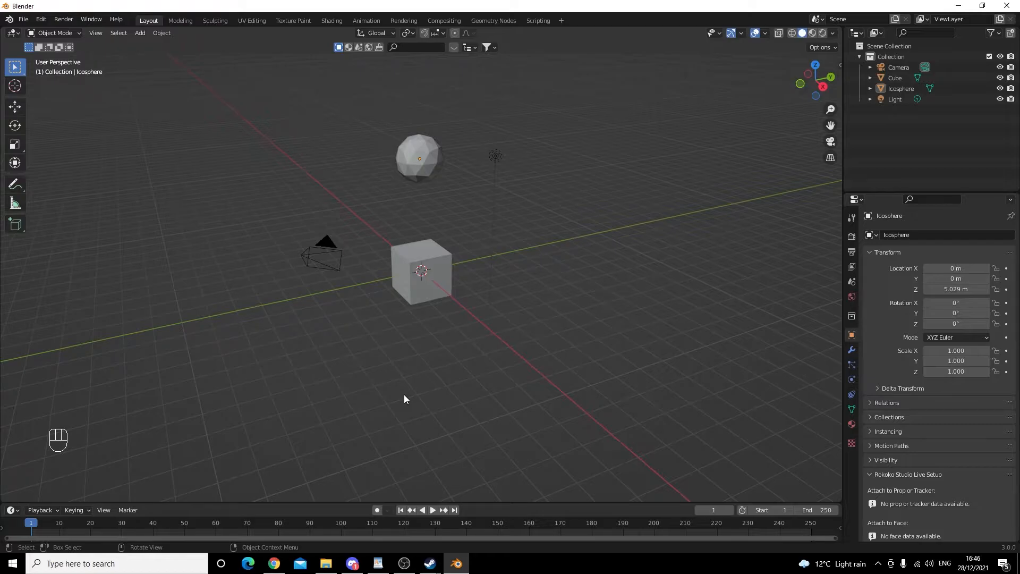
pyautogui.click(433, 158)
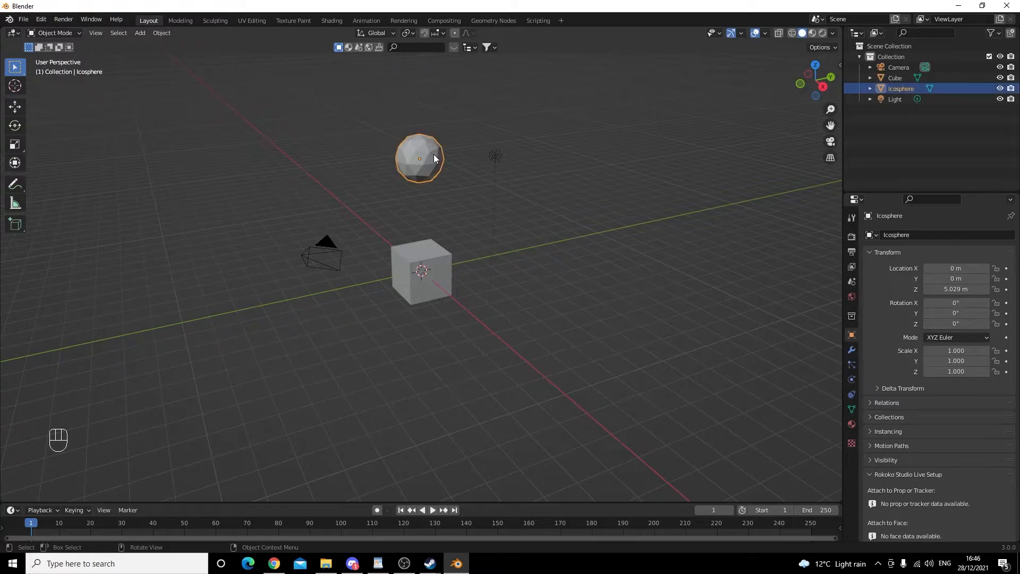
pyautogui.click(436, 265)
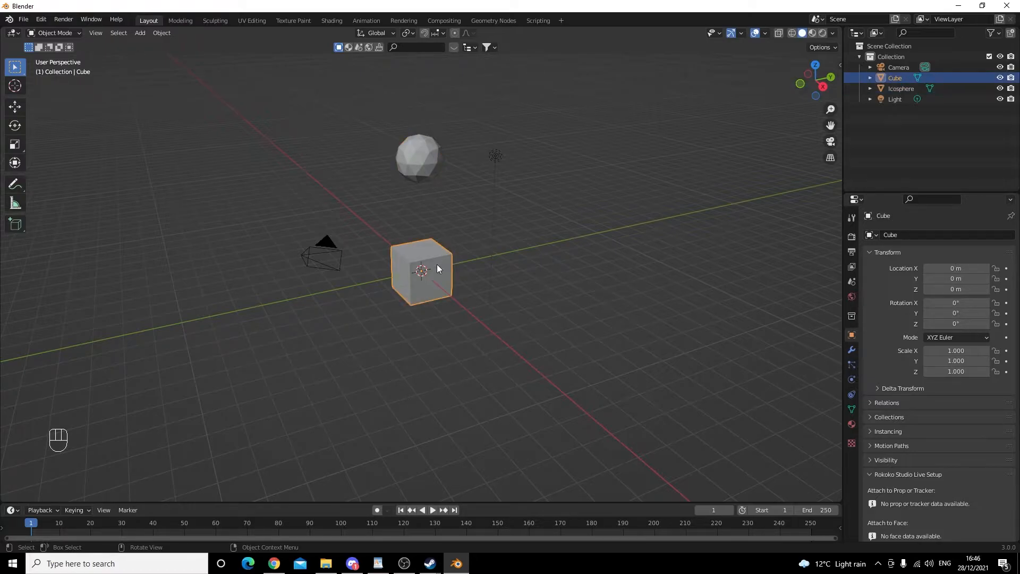
pyautogui.click(493, 161)
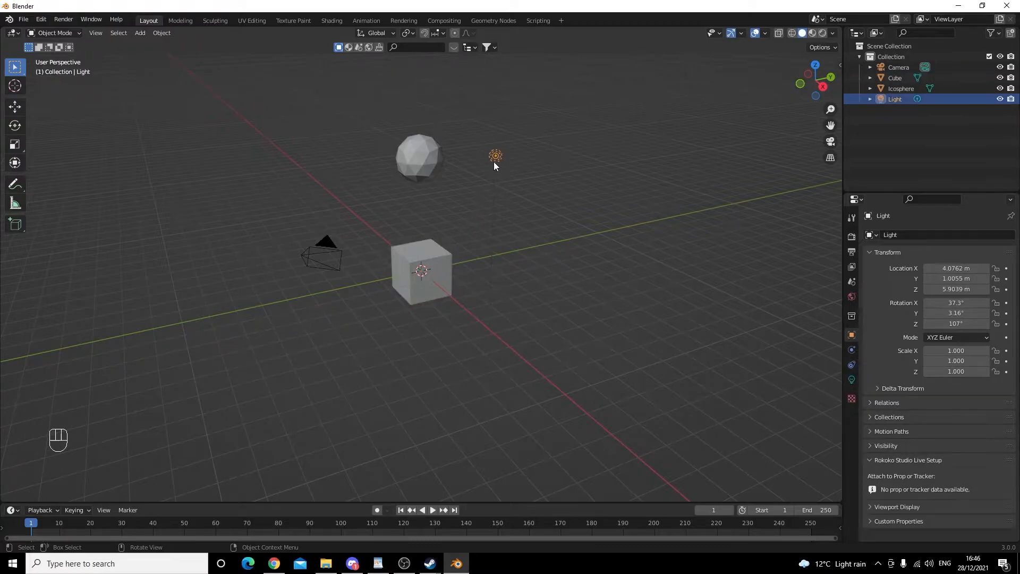
pyautogui.click(317, 264)
pyautogui.click(380, 348)
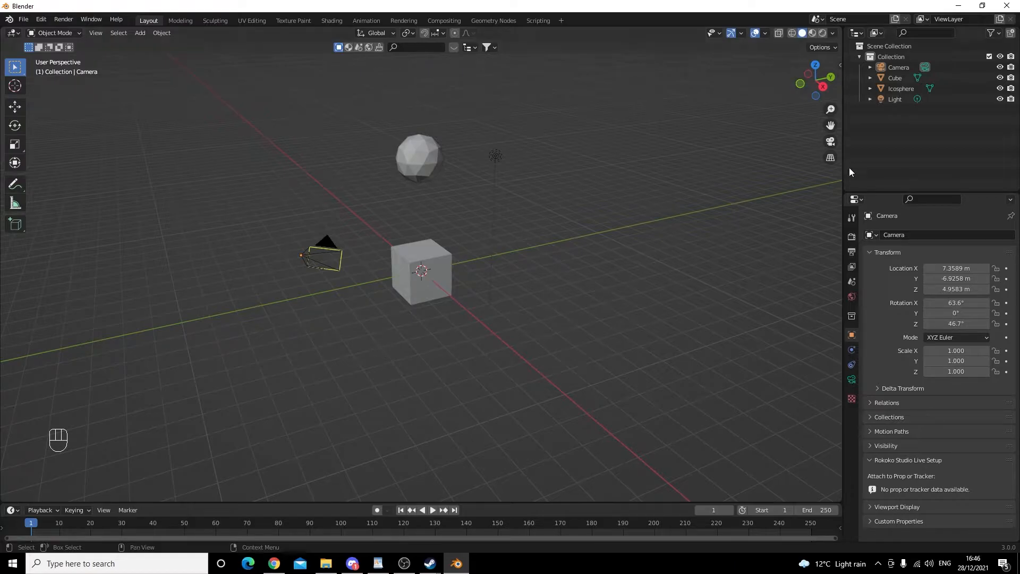
# - Create a new collection in the outliner and rename it Shapes
pyautogui.rightClick(890, 135)
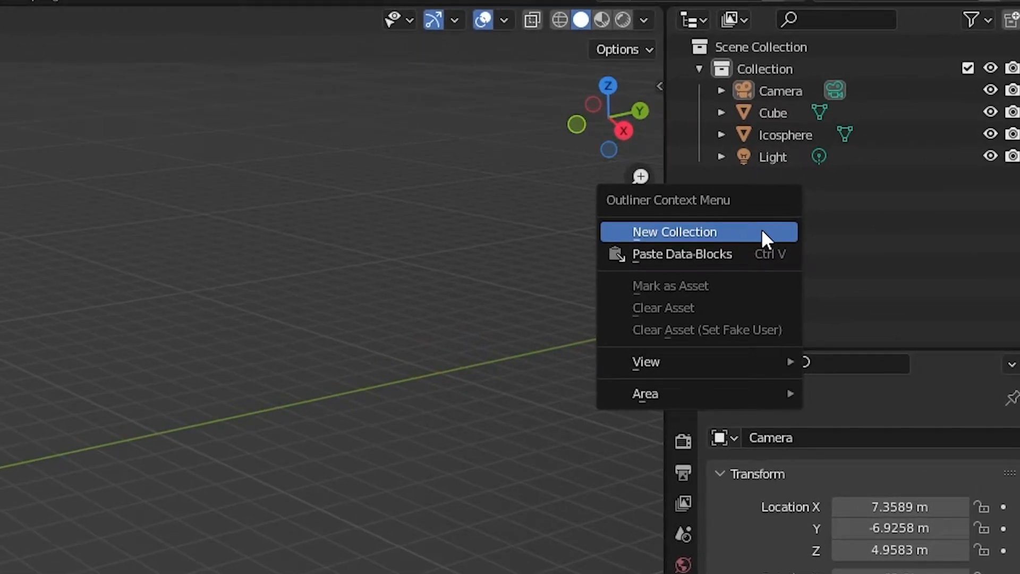
pyautogui.click(762, 231)
pyautogui.doubleClick(795, 183)
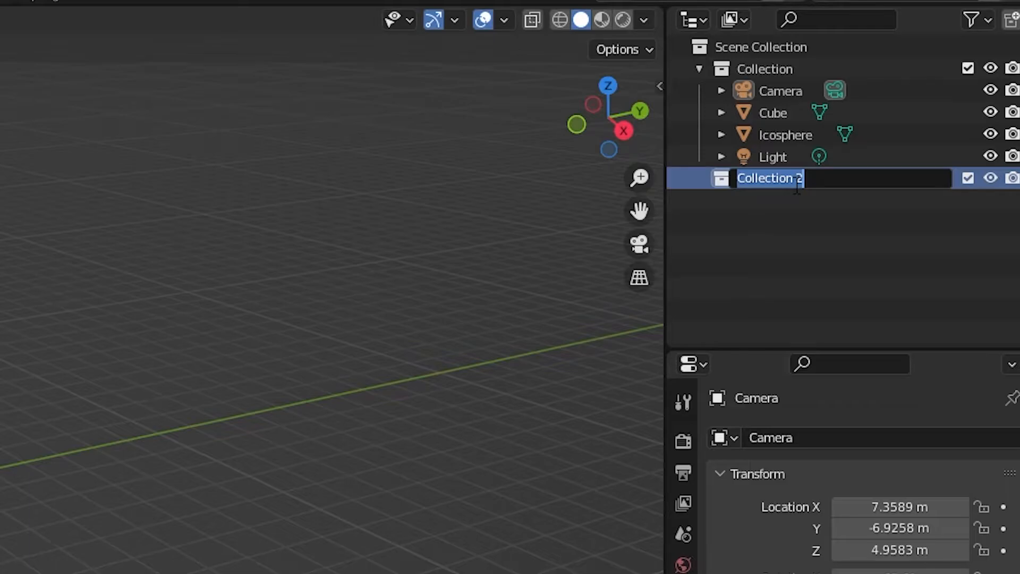
pyautogui.press('BackSpace')
pyautogui.write('Shapes')
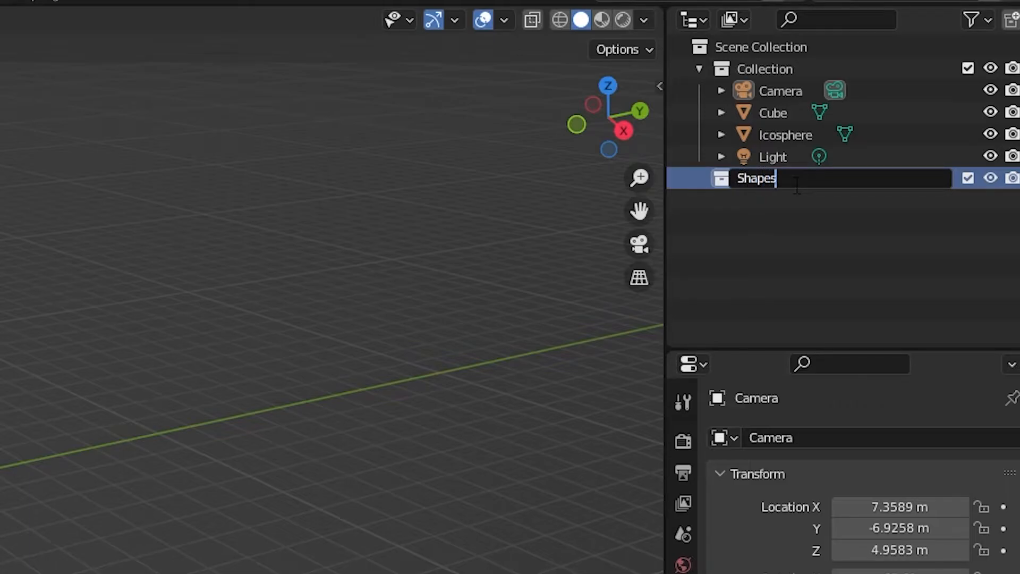
pyautogui.press('Return')
# - Move the Icosphere and the Cube into the Shapes collection
pyautogui.click(800, 220)
pyautogui.click(782, 133)
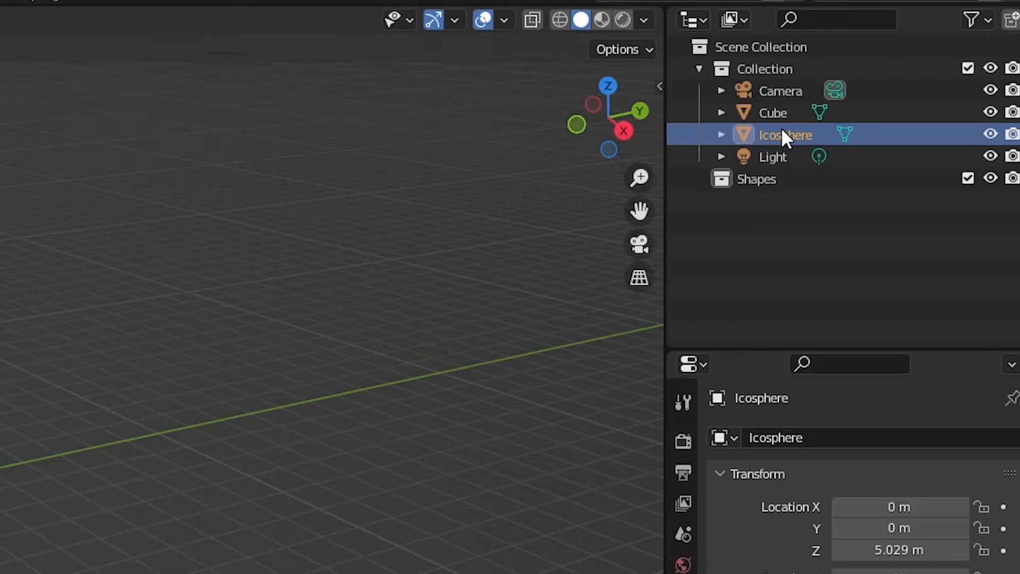
pyautogui.moveTo(782, 131); pyautogui.dragTo(763, 169)
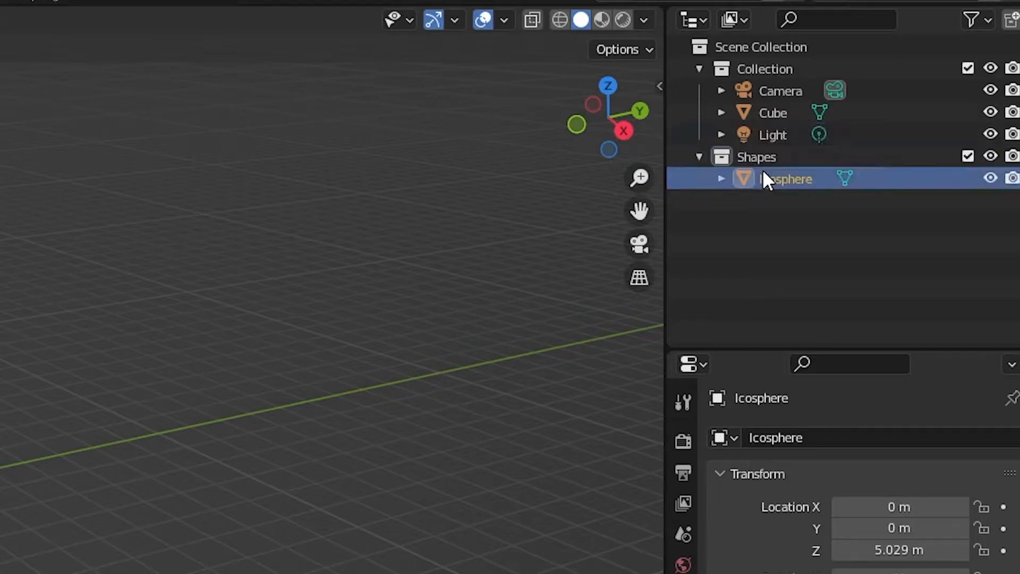
pyautogui.click(785, 108)
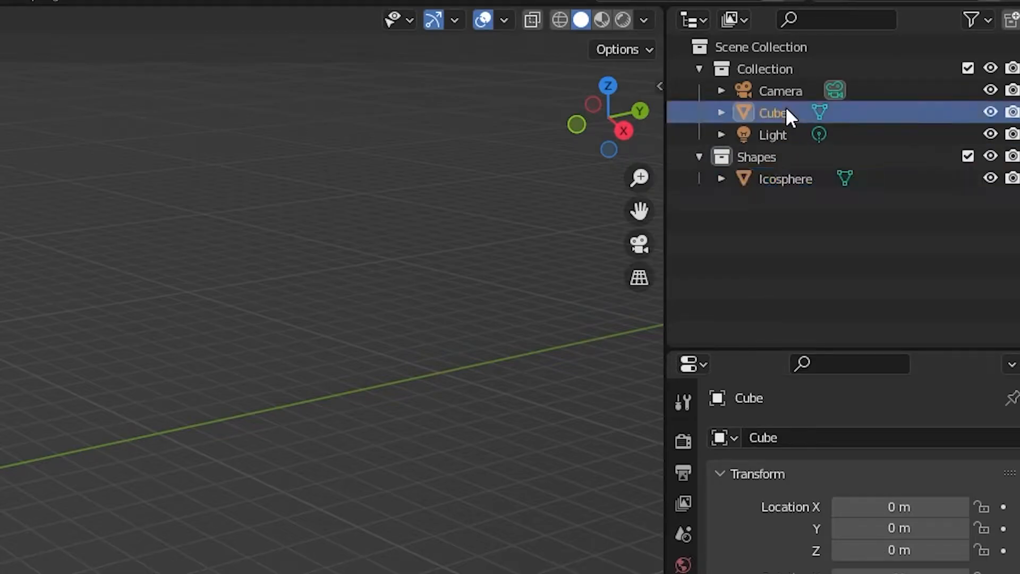
pyautogui.moveTo(785, 109); pyautogui.dragTo(777, 154)
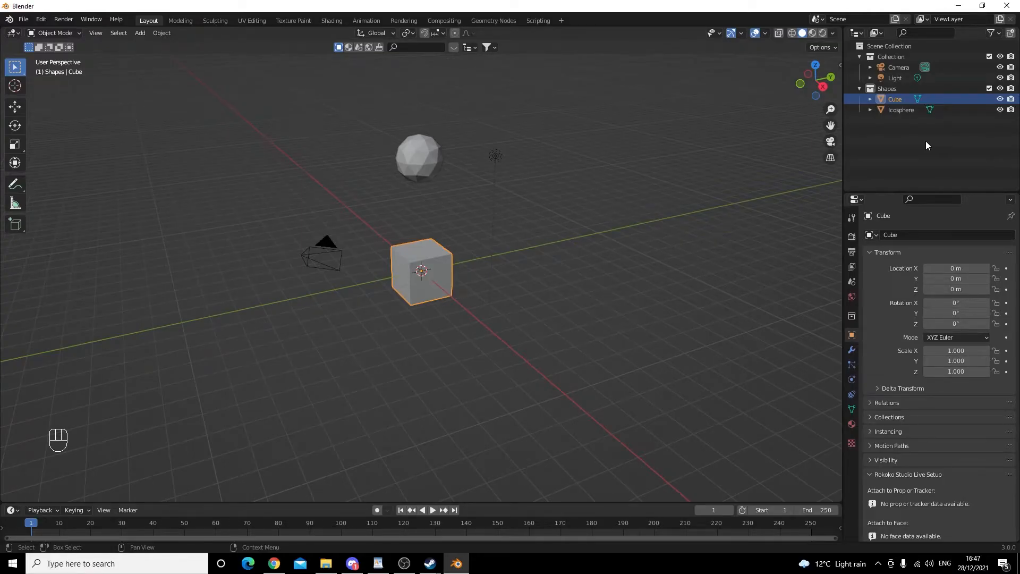
# - Hide the Shapes collection in the viewport and show it again
pyautogui.click(902, 68)
pyautogui.click(900, 79)
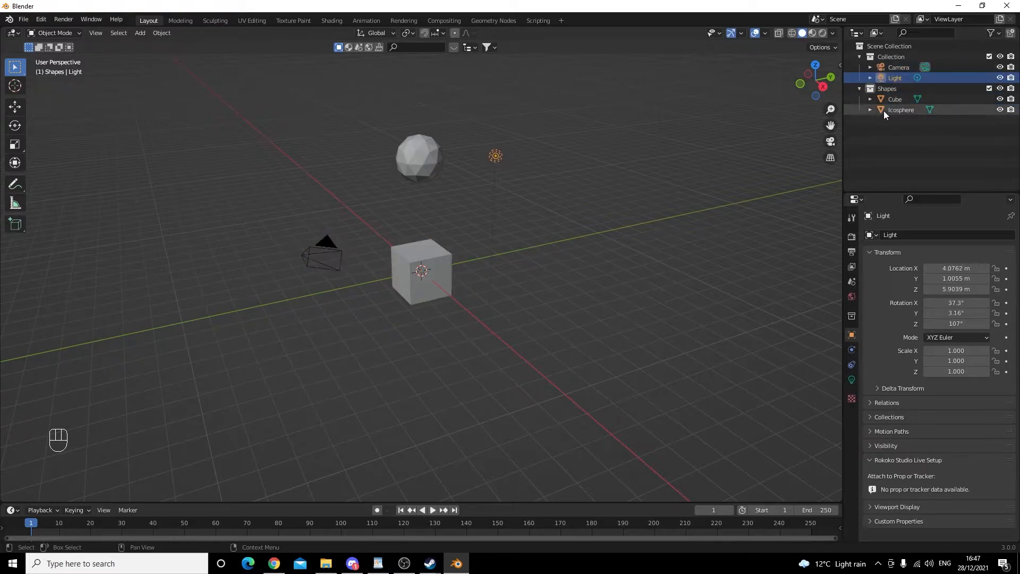
pyautogui.click(727, 171)
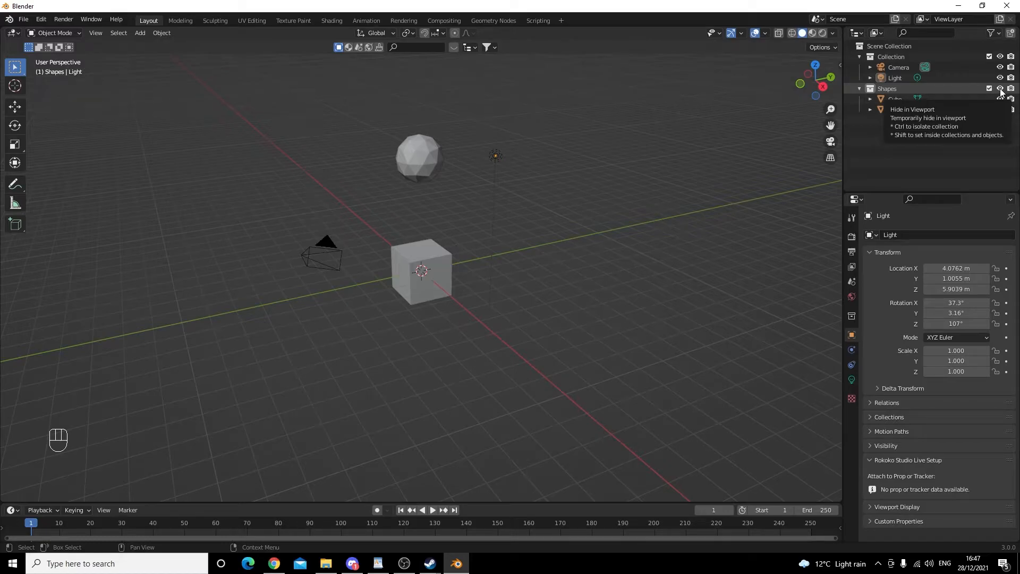
pyautogui.click(1000, 89)
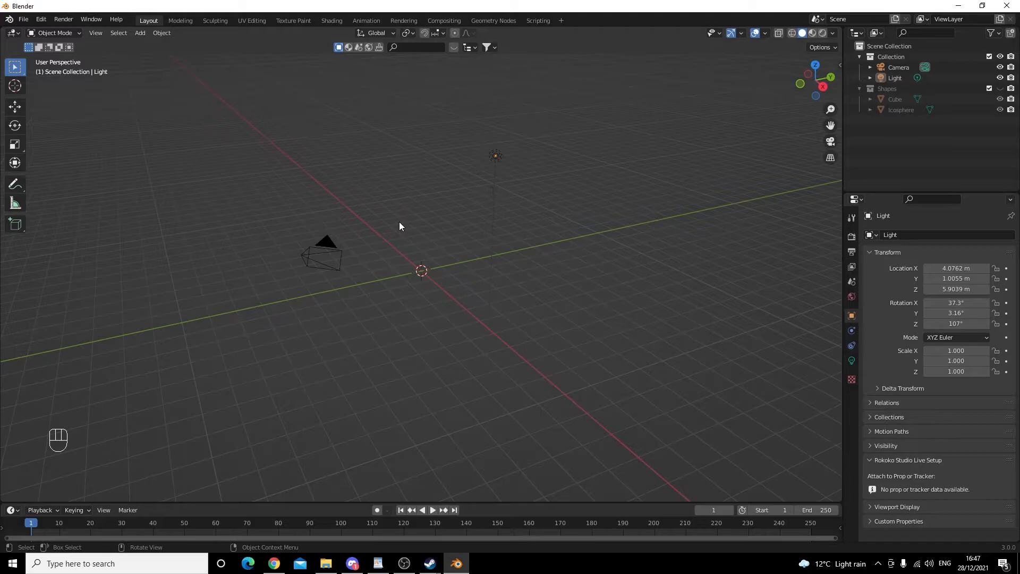
pyautogui.click(999, 88)
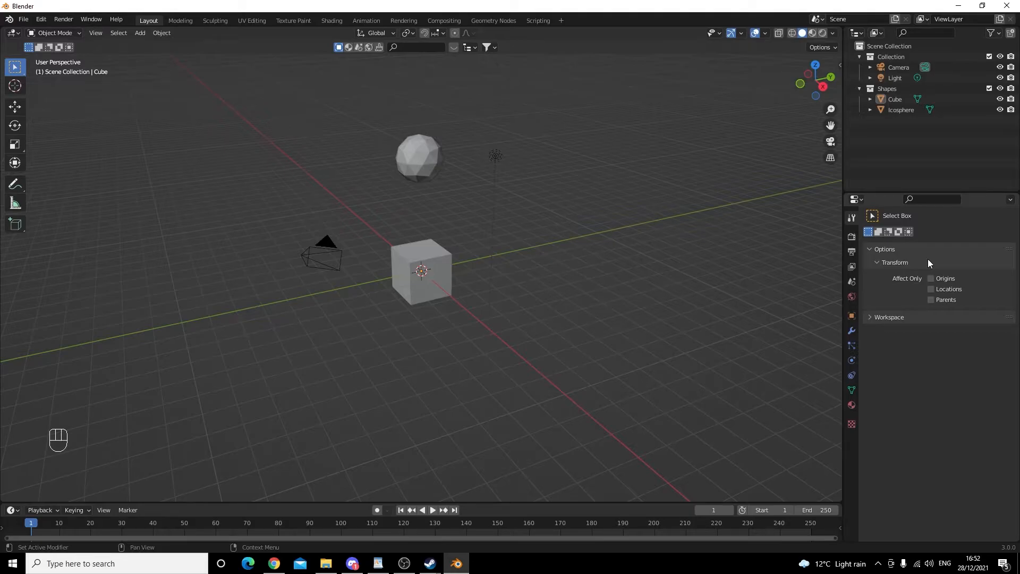
# - Select the cube and then the light, and browse the light's data and scene render settings in the properties editor
pyautogui.click(428, 260)
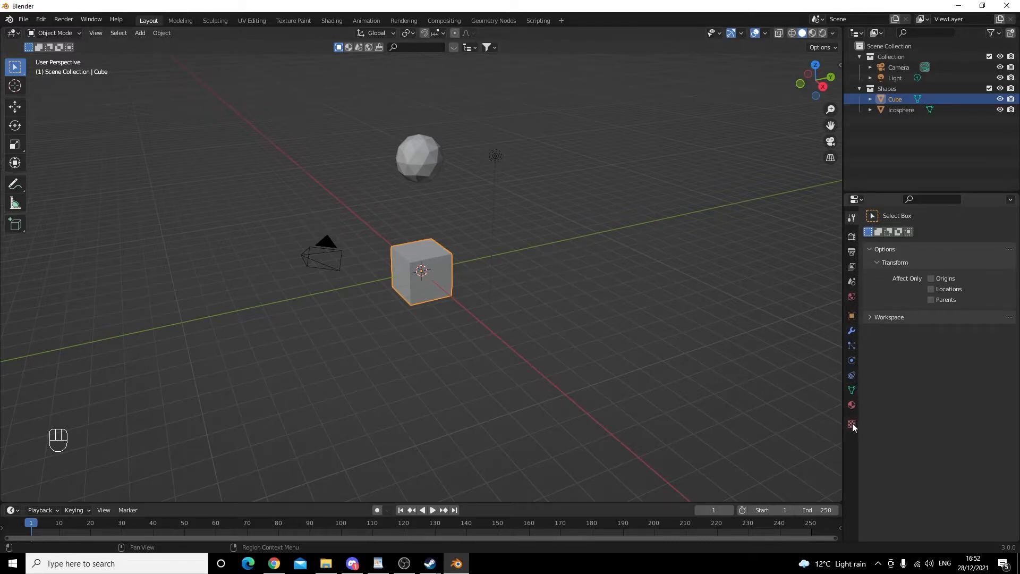
pyautogui.click(495, 157)
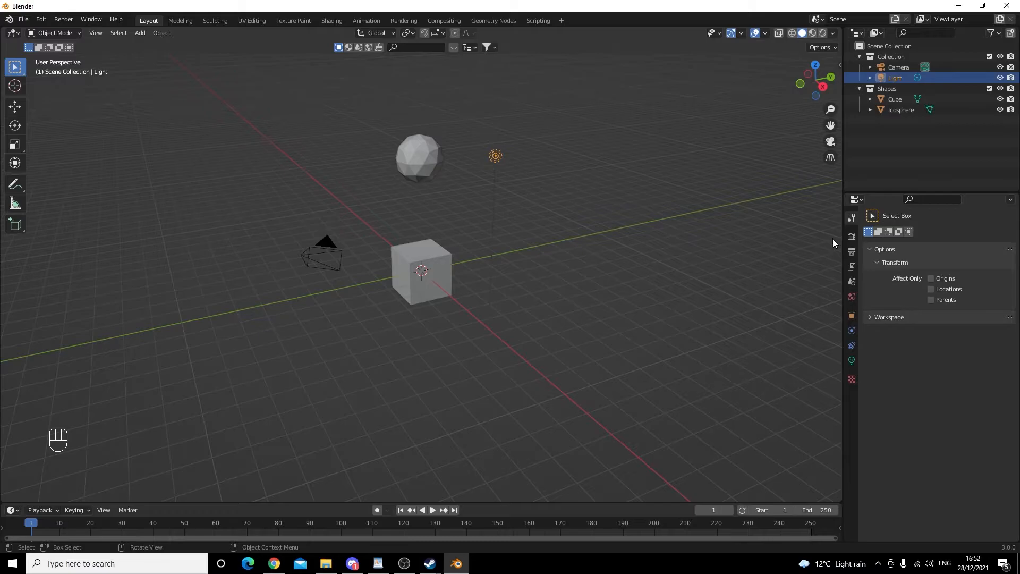
pyautogui.click(852, 362)
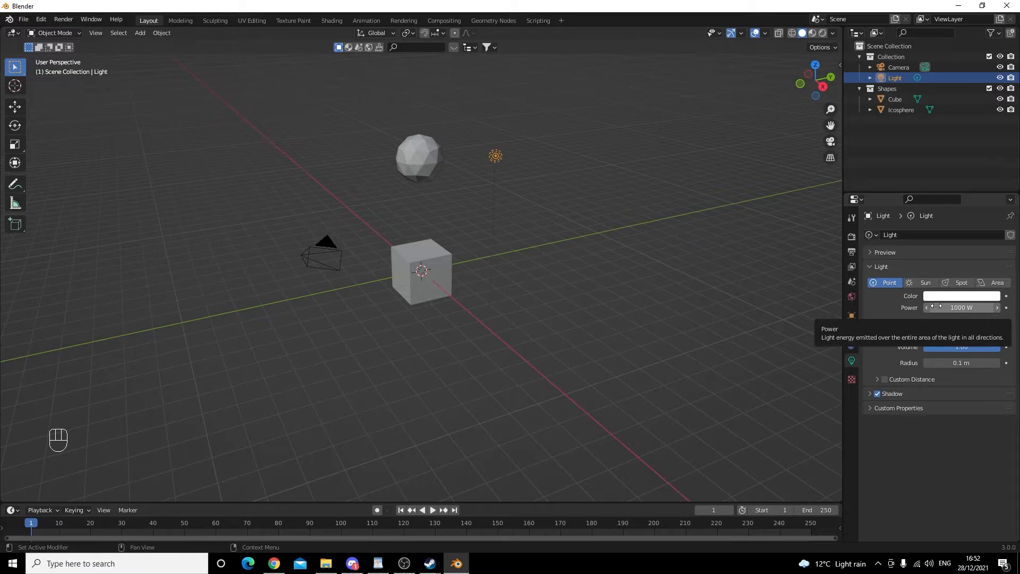
pyautogui.click(663, 230)
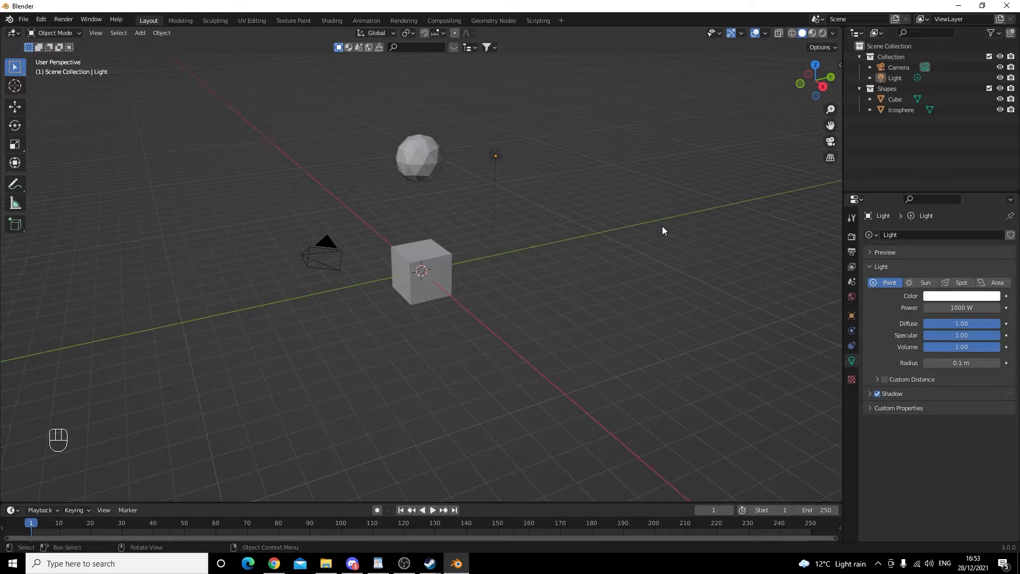
pyautogui.click(851, 236)
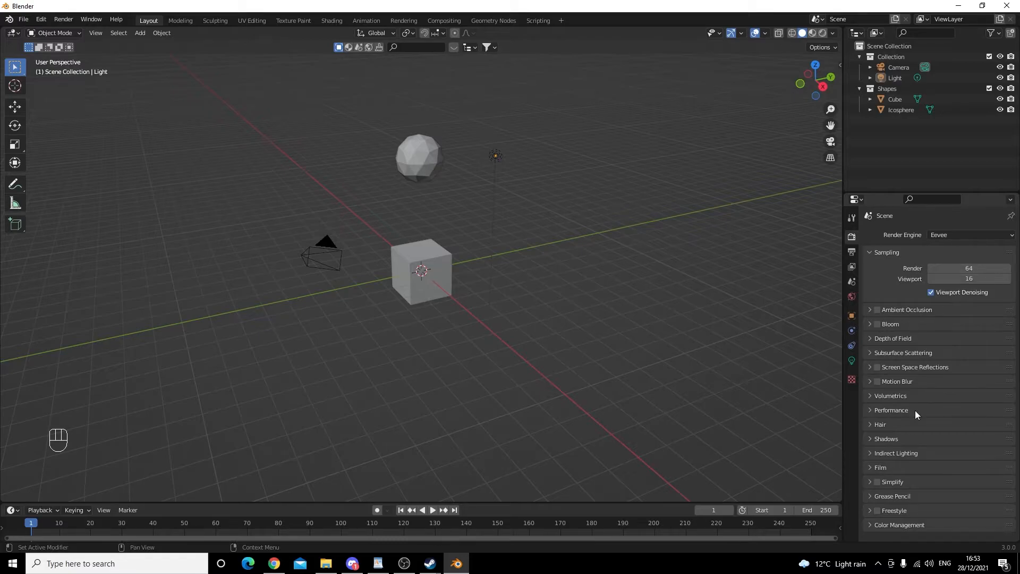
pyautogui.click(850, 253)
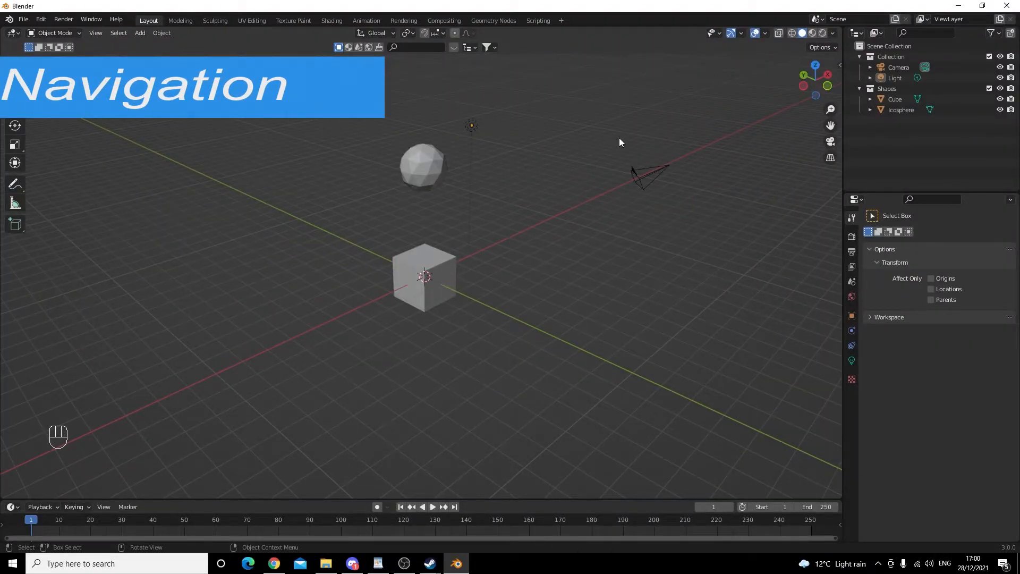
# - Open the Preferences from the Edit menu
pyautogui.click(47, 20)
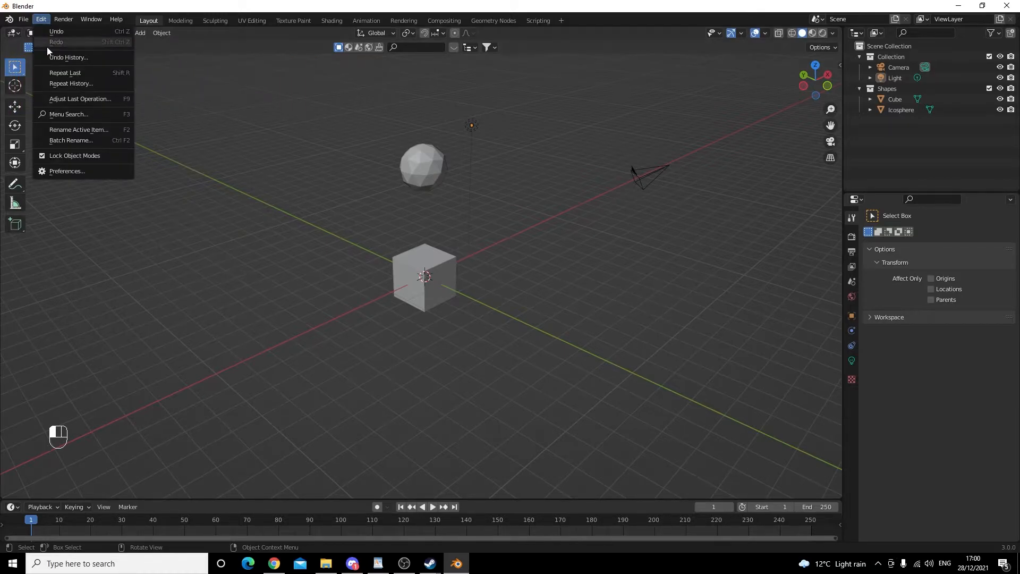
pyautogui.click(55, 171)
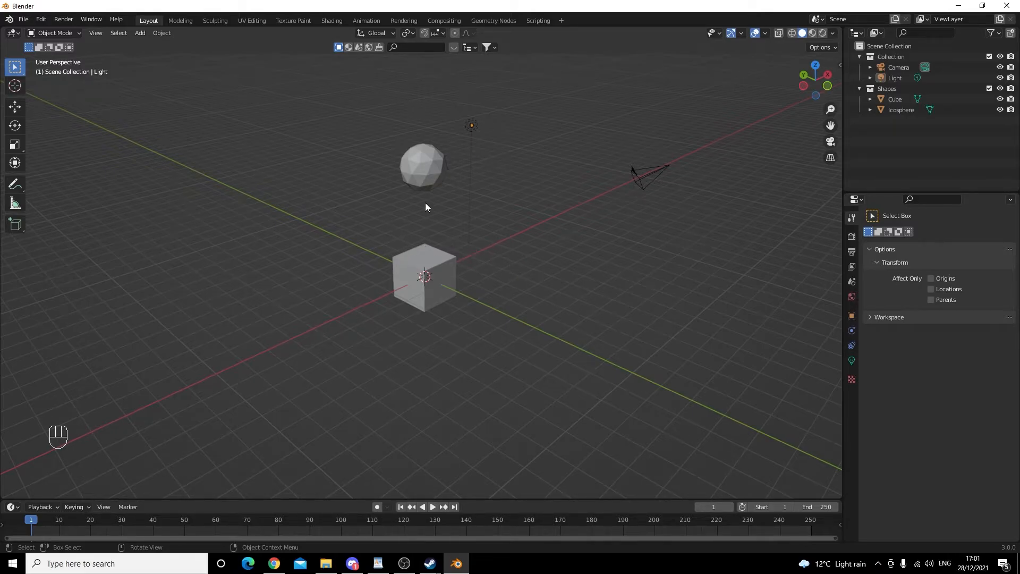
# - Select the cube, light and camera one by one, box-select all the objects, then deselect everything
pyautogui.click(423, 259)
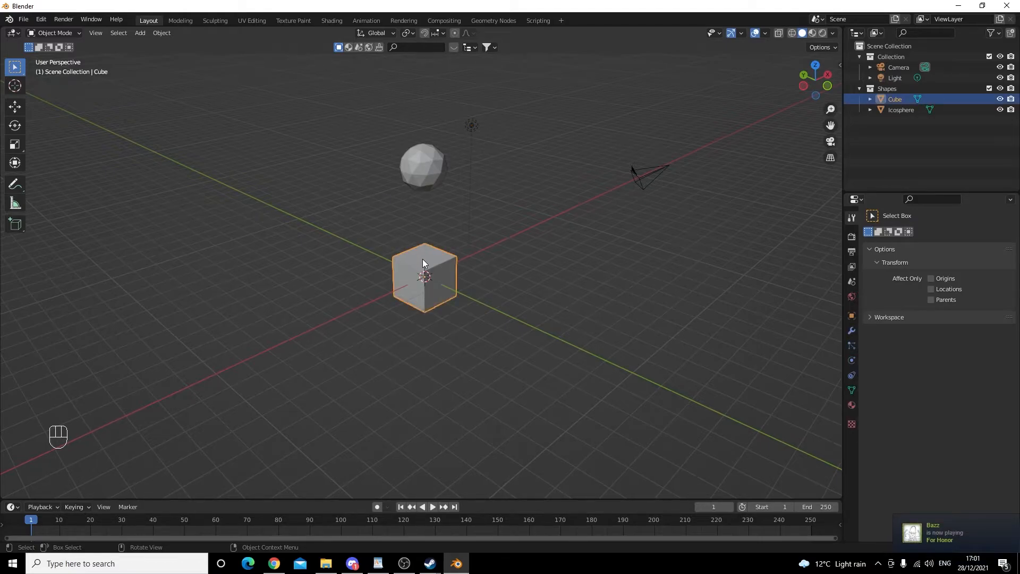
pyautogui.click(428, 181)
pyautogui.click(470, 130)
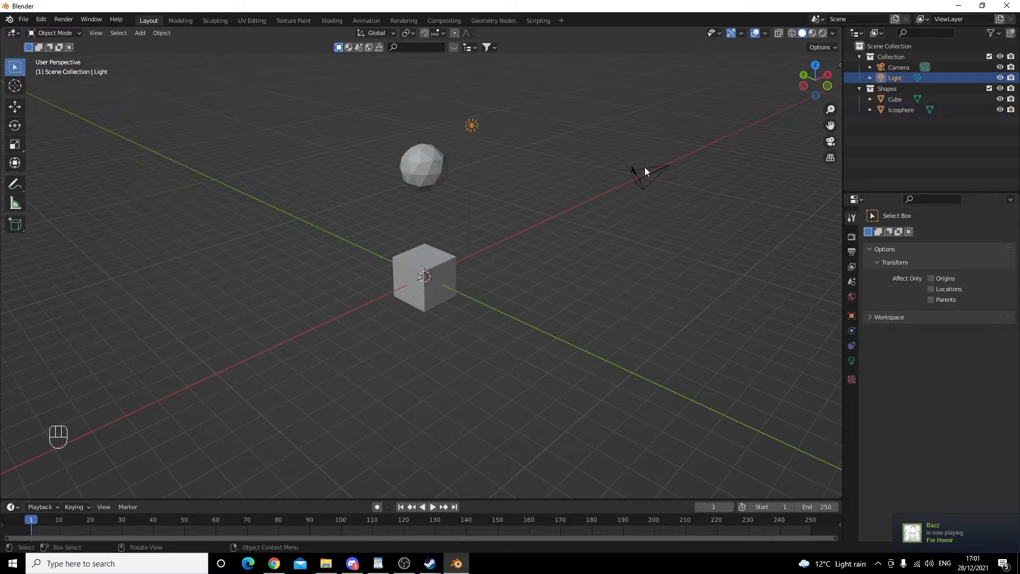
pyautogui.click(644, 169)
pyautogui.moveTo(720, 280); pyautogui.dragTo(418, 94)
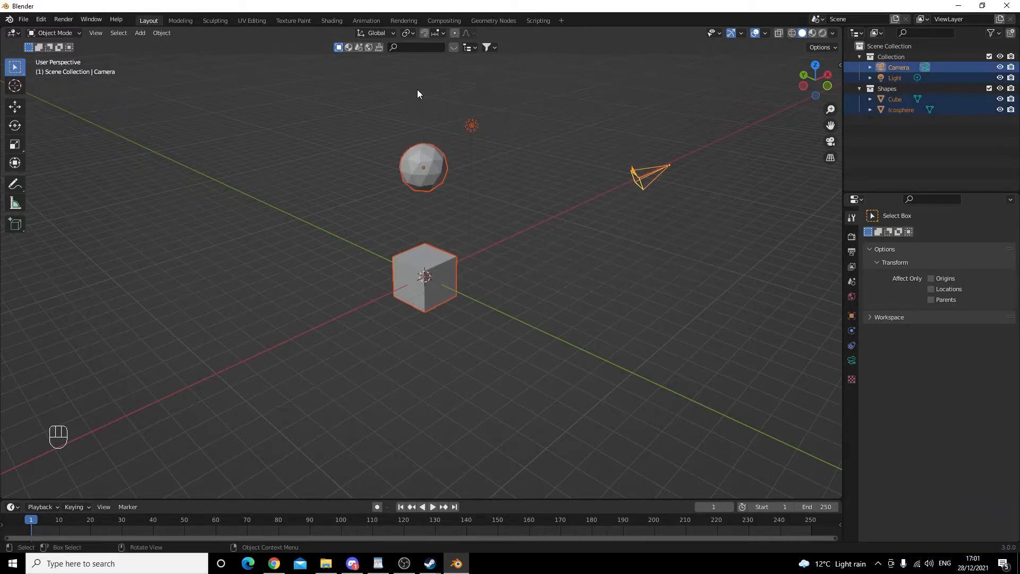
pyautogui.click(526, 271)
# - Navigate the viewport by orbiting, zooming in and out, and panning around the scene
pyautogui.rightClick(537, 251)
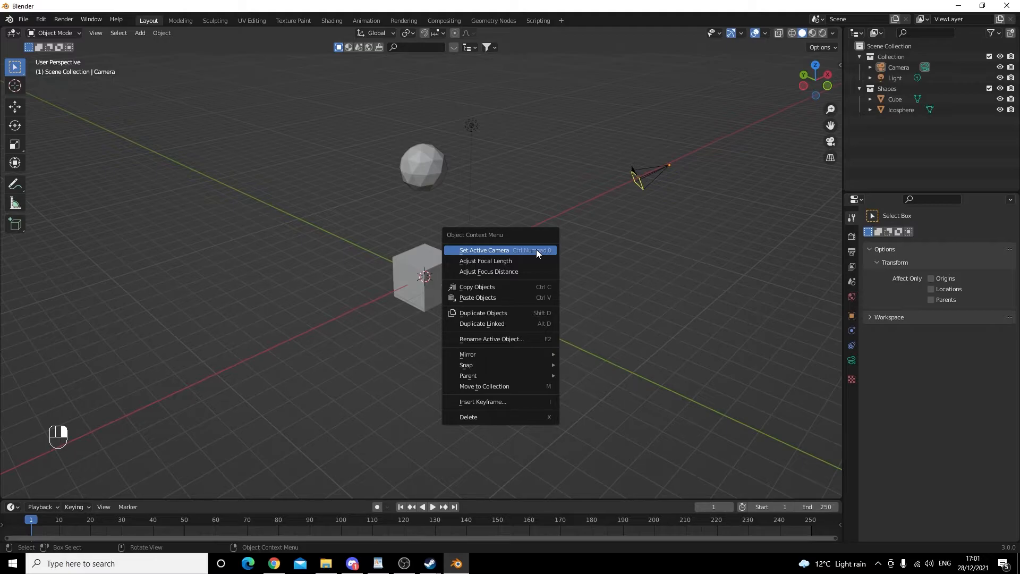
pyautogui.moveTo(609, 249)
pyautogui.mouseDown(button='middle')
pyautogui.moveTo(549, 225)
pyautogui.moveTo(480, 244)
pyautogui.moveTo(336, 255)
pyautogui.moveTo(394, 273)
pyautogui.moveTo(492, 268)
pyautogui.moveTo(633, 237)
pyautogui.moveTo(593, 252)
pyautogui.mouseUp(button='middle')
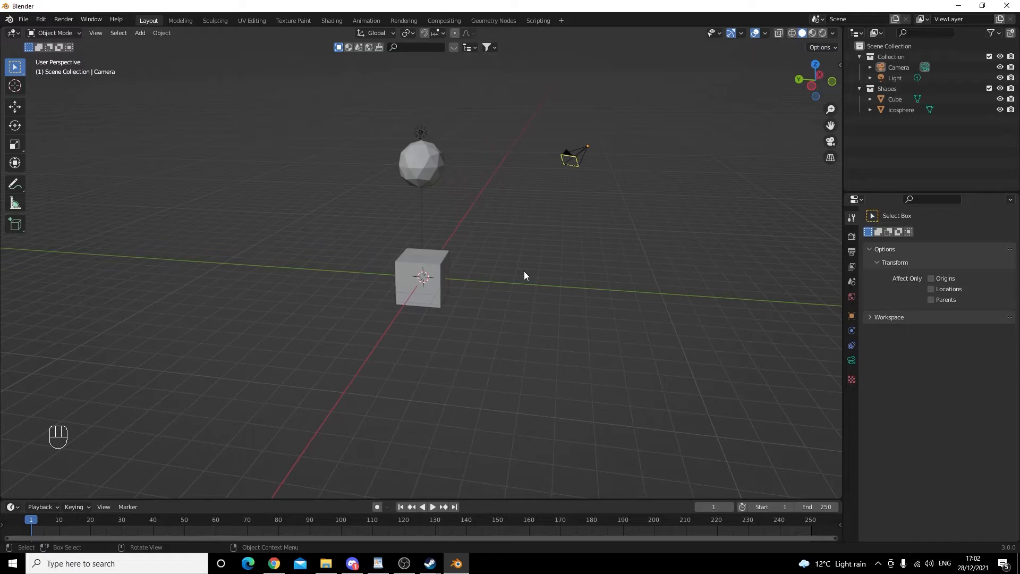
pyautogui.scroll(5, 524, 275)
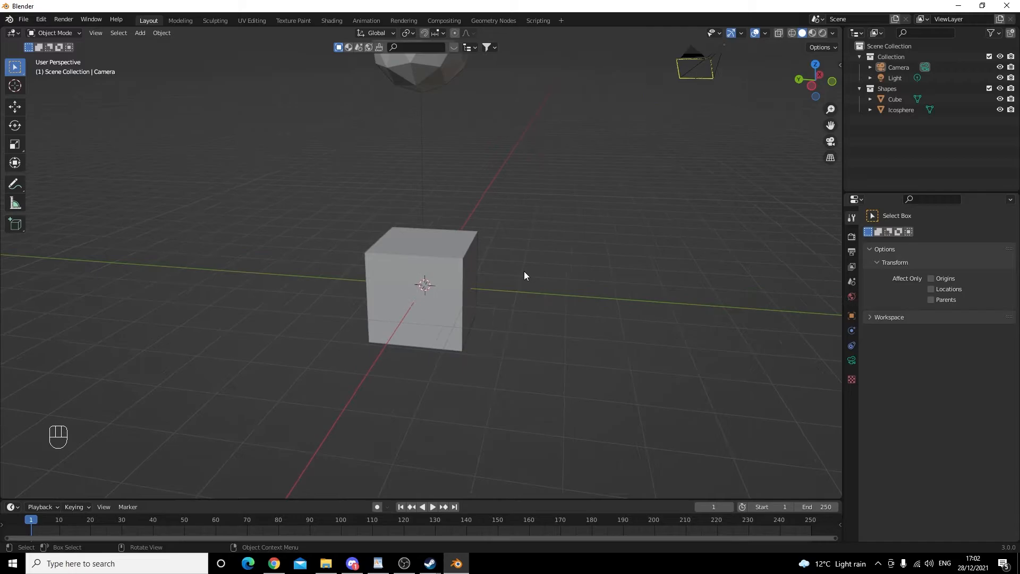
pyautogui.scroll(3, 523, 275)
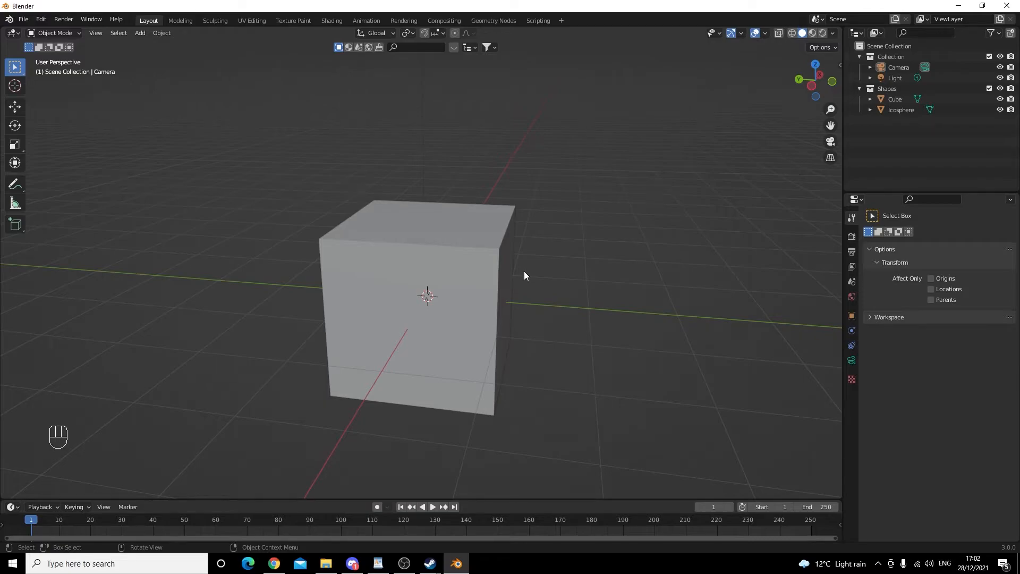
pyautogui.scroll(-8, 524, 272)
pyautogui.scroll(-4, 524, 272)
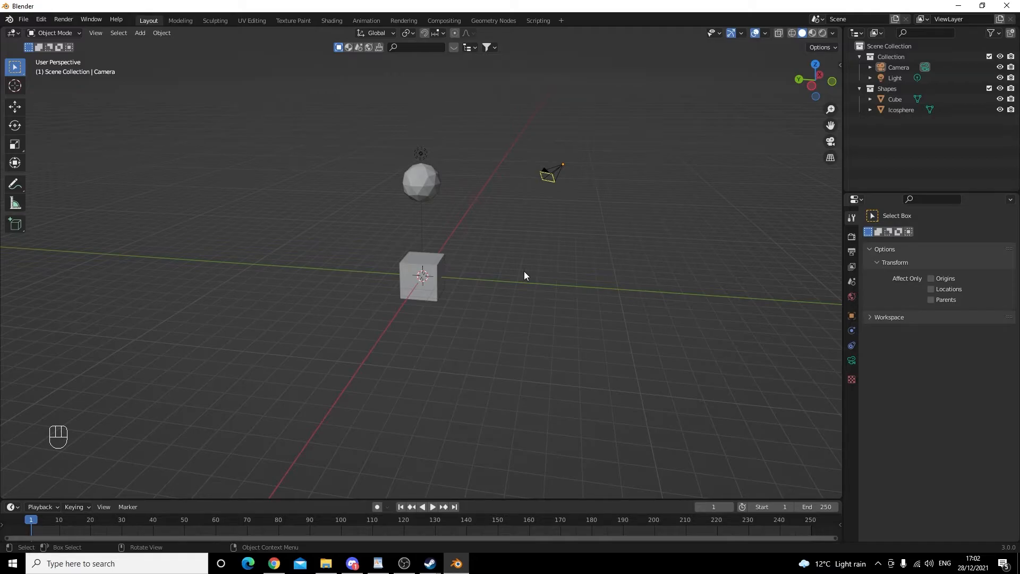
pyautogui.press('shift')
pyautogui.moveTo(524, 271)
pyautogui.keyDown('shift'); pyautogui.mouseDown(button='middle')
pyautogui.moveTo(508, 285)
pyautogui.moveTo(516, 302)
pyautogui.moveTo(553, 316)
pyautogui.moveTo(598, 312)
pyautogui.moveTo(606, 277)
pyautogui.moveTo(521, 266)
pyautogui.moveTo(617, 266)
pyautogui.moveTo(528, 277)
pyautogui.mouseUp(button='middle'); pyautogui.keyUp('shift')
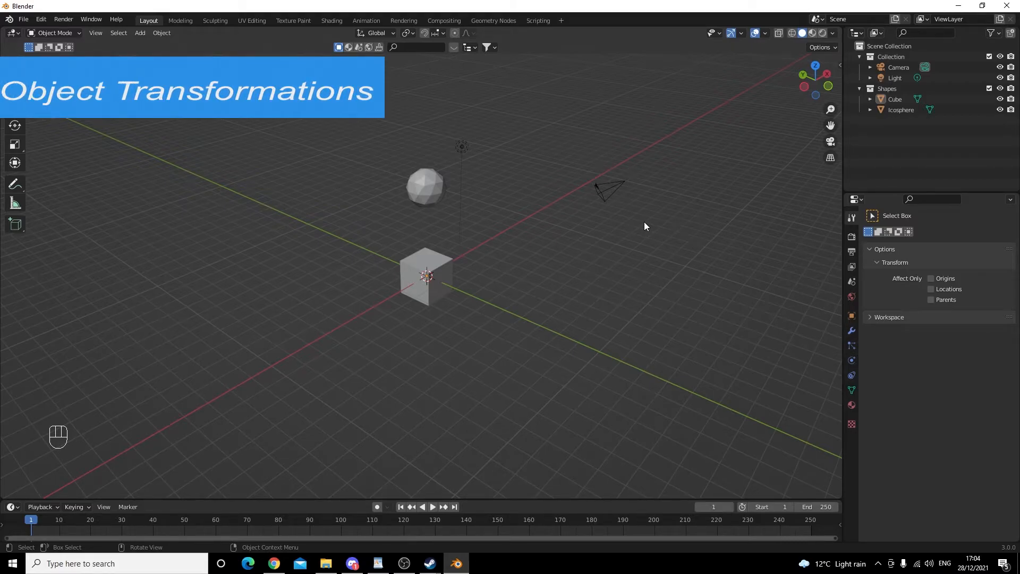
# - Add a mesh cylinder to the scene at the 3D cursor
pyautogui.moveTo(644, 222); pyautogui.dragTo(616, 337, button='middle')
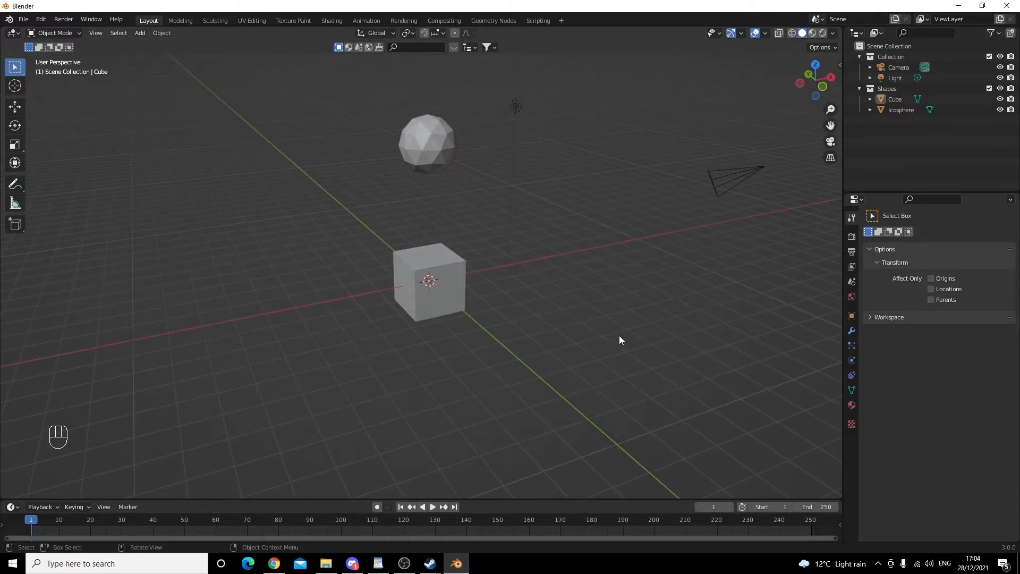
pyautogui.click(140, 33)
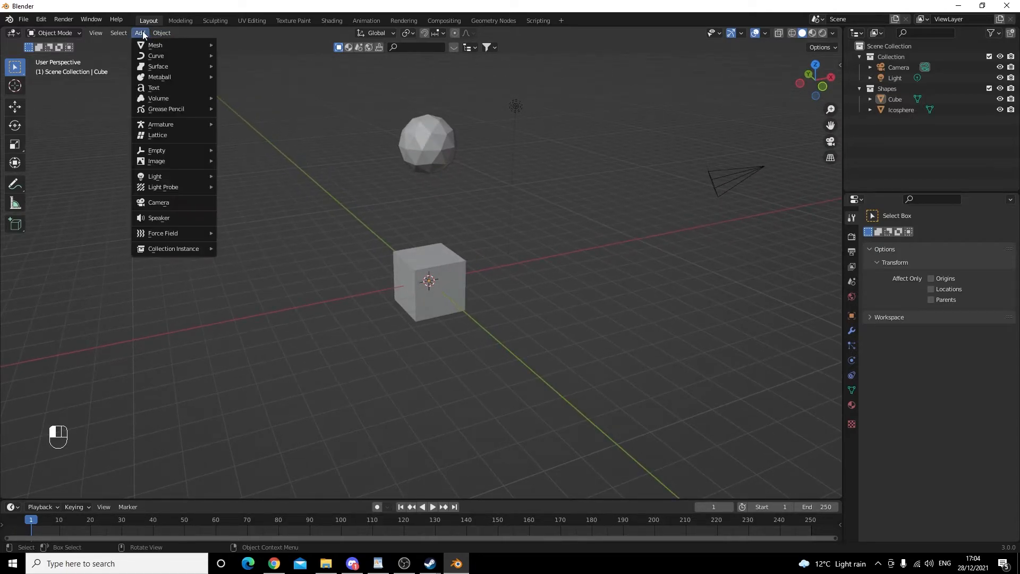
pyautogui.moveTo(150, 44)
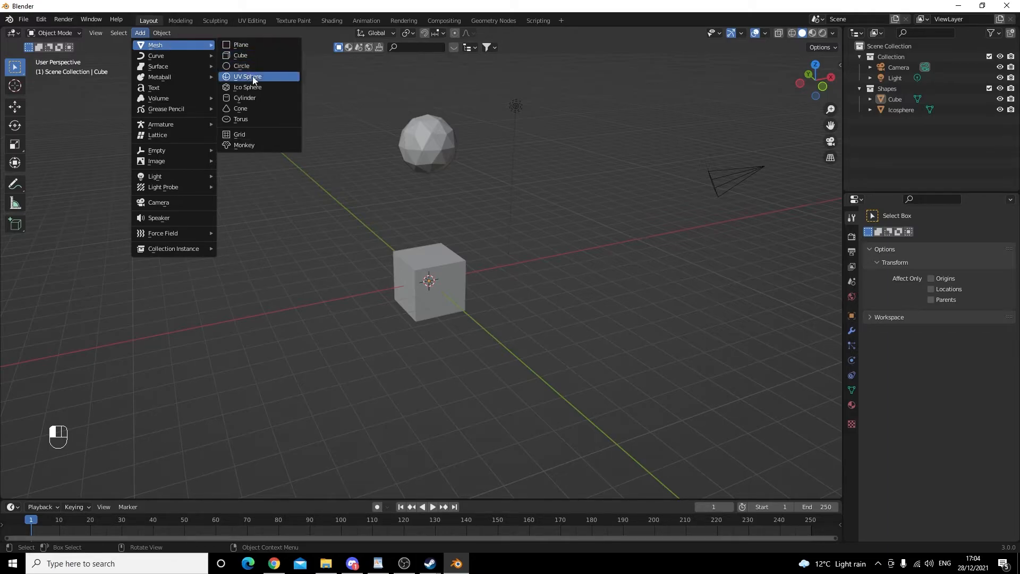
pyautogui.click(257, 99)
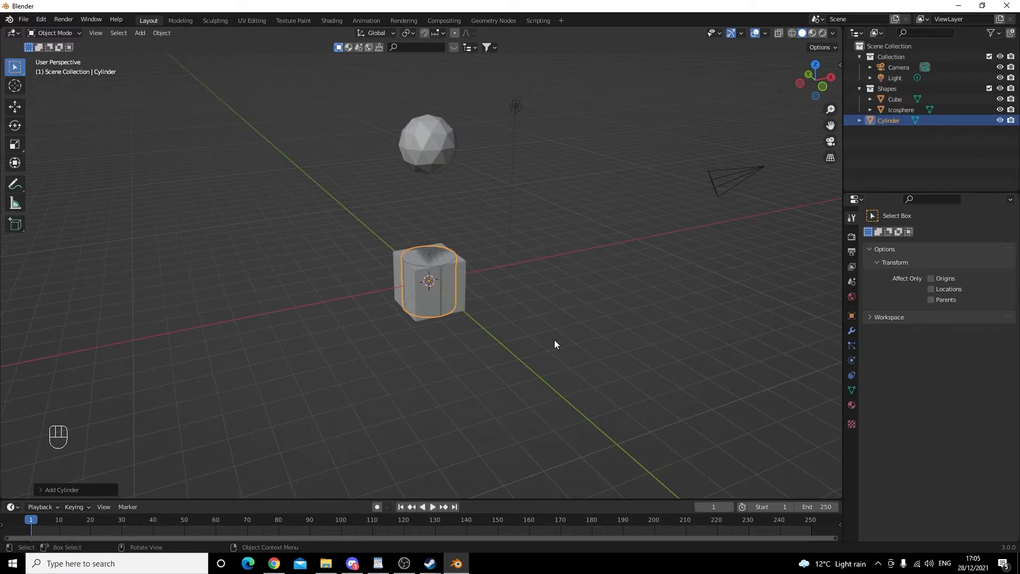
# - Try moving the cylinder freely with the grab command, cancelling once and undoing the second move
pyautogui.press('g')
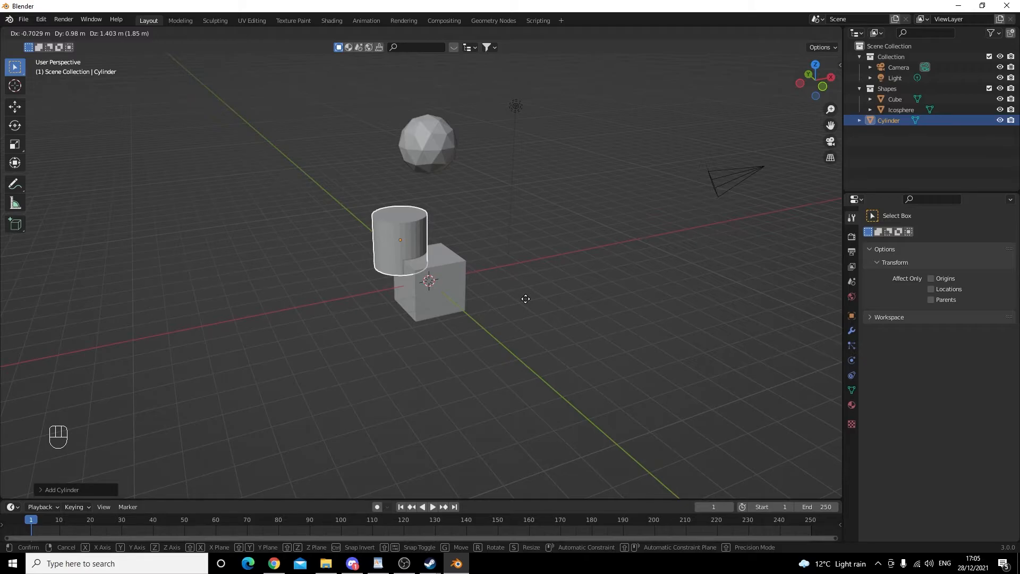
pyautogui.press('Escape')
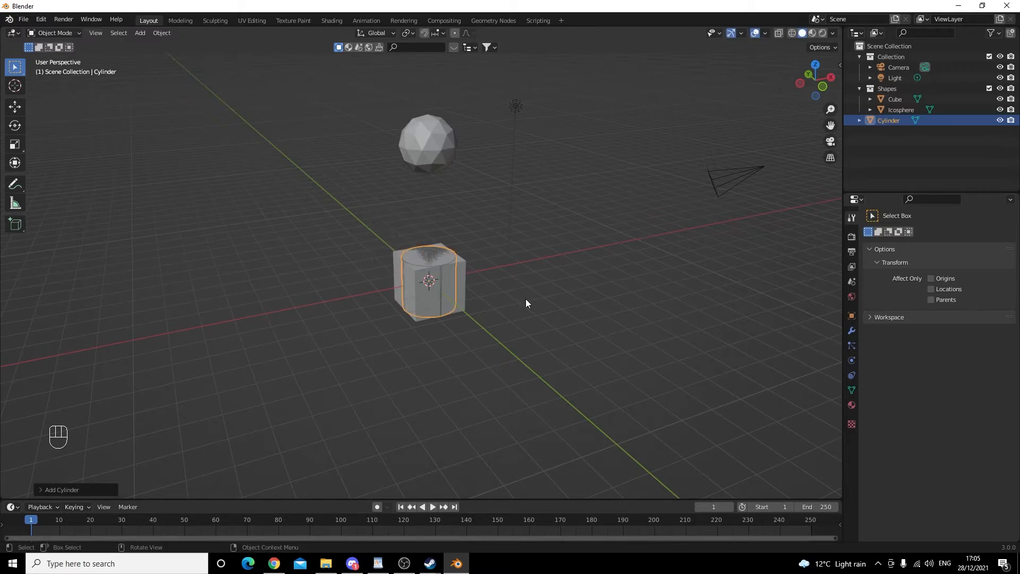
pyautogui.press('g')
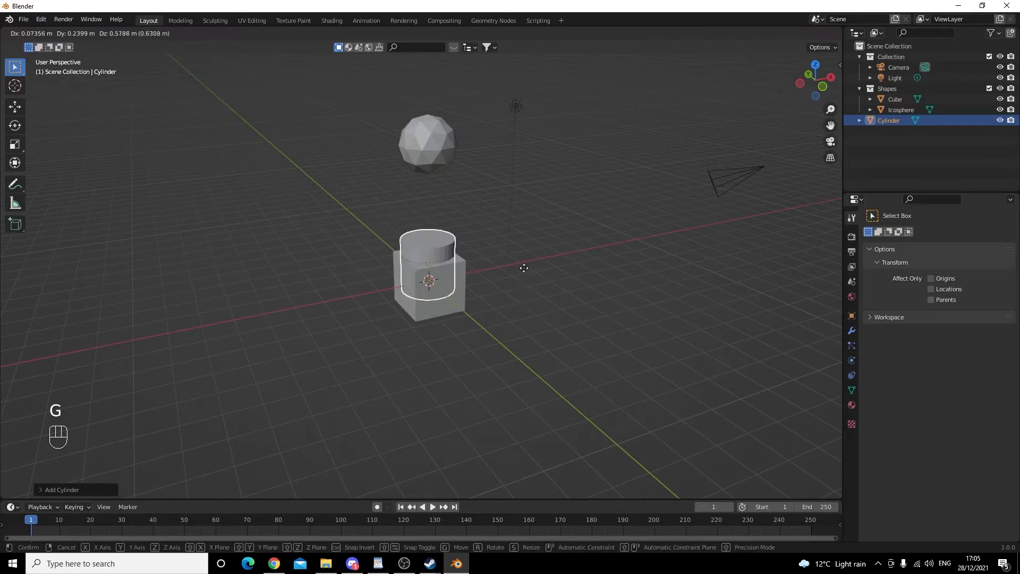
pyautogui.click(333, 200)
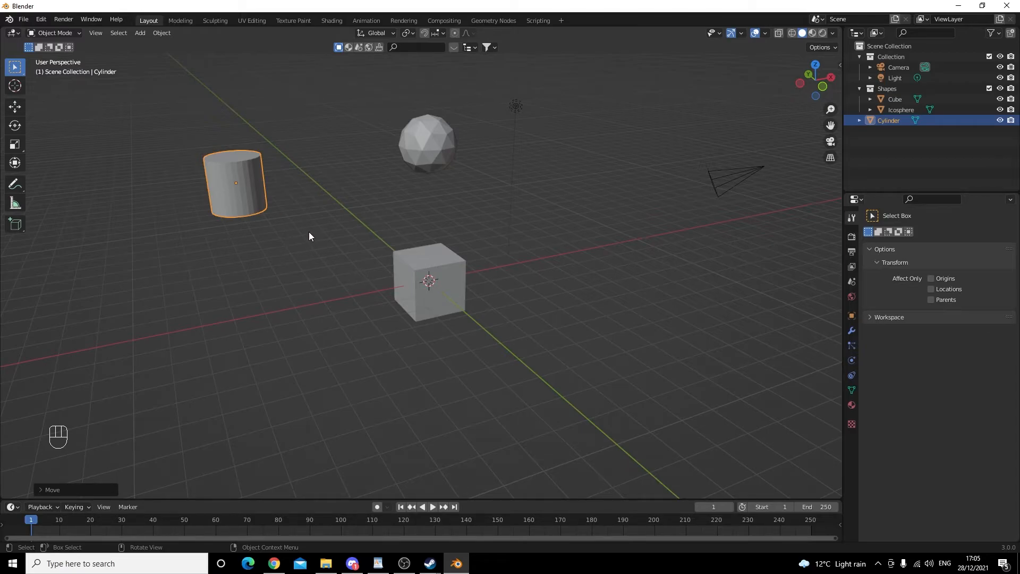
pyautogui.hotkey('ctrl', 'z')
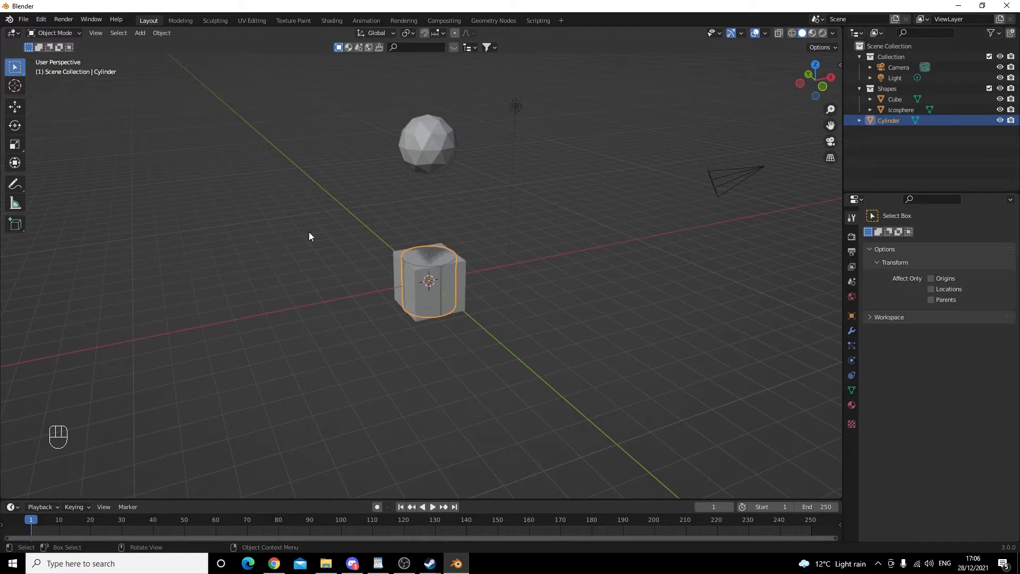
# - Try moving the cylinder constrained along the X, Y and Z axes in turn, cancelling each move
pyautogui.press('g')
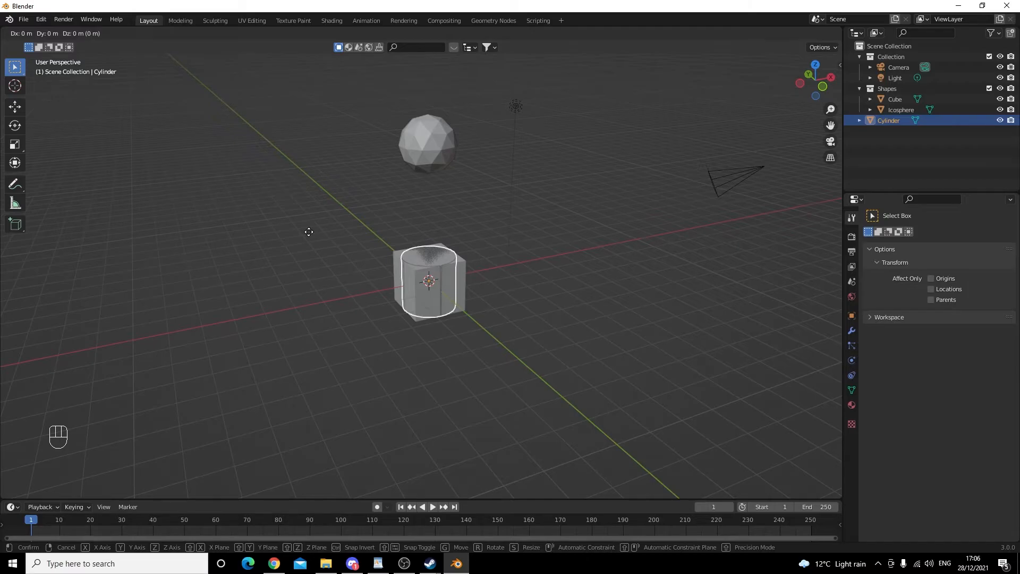
pyautogui.press('x')
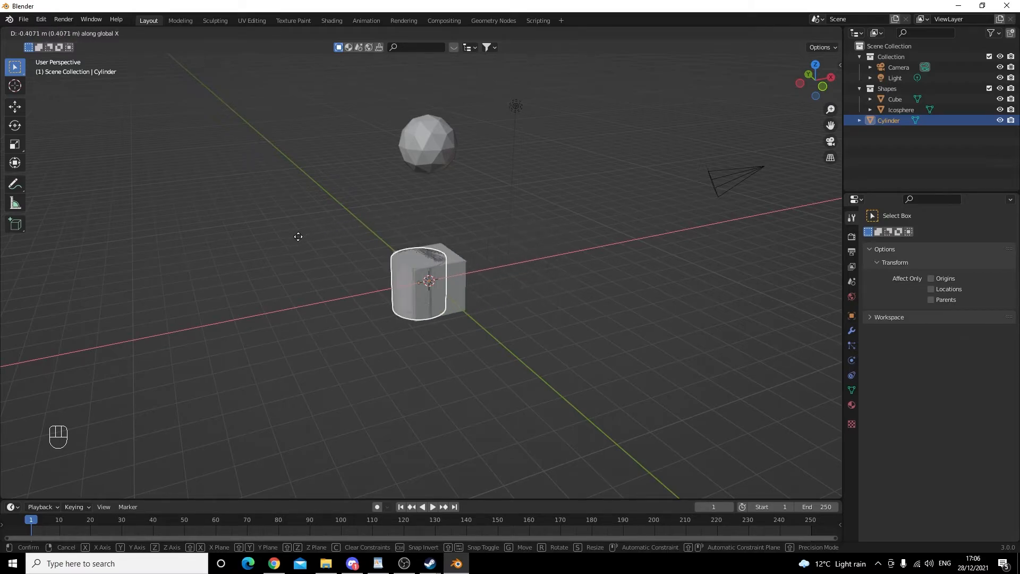
pyautogui.rightClick(245, 246)
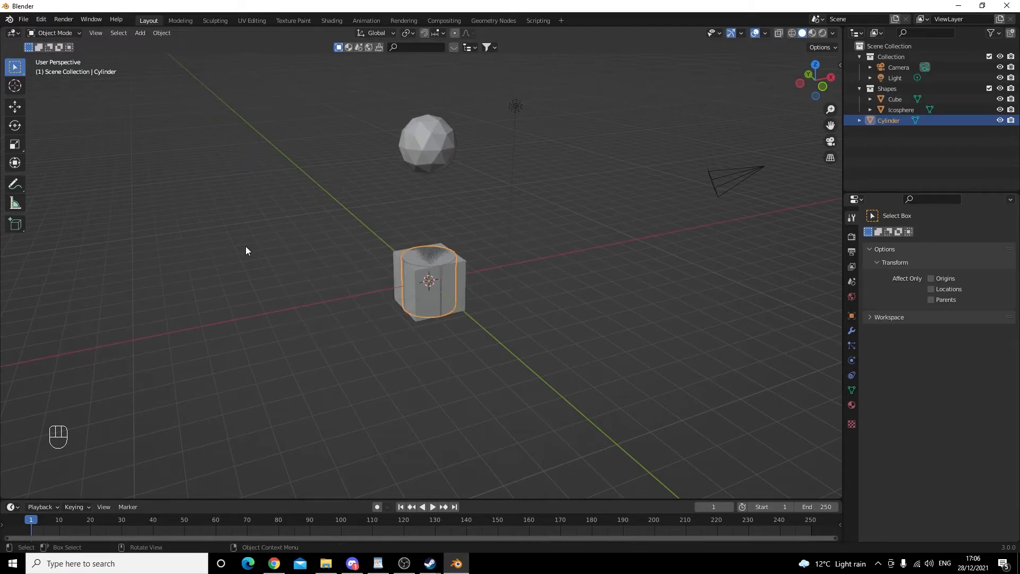
pyautogui.press('g')
pyautogui.press('y')
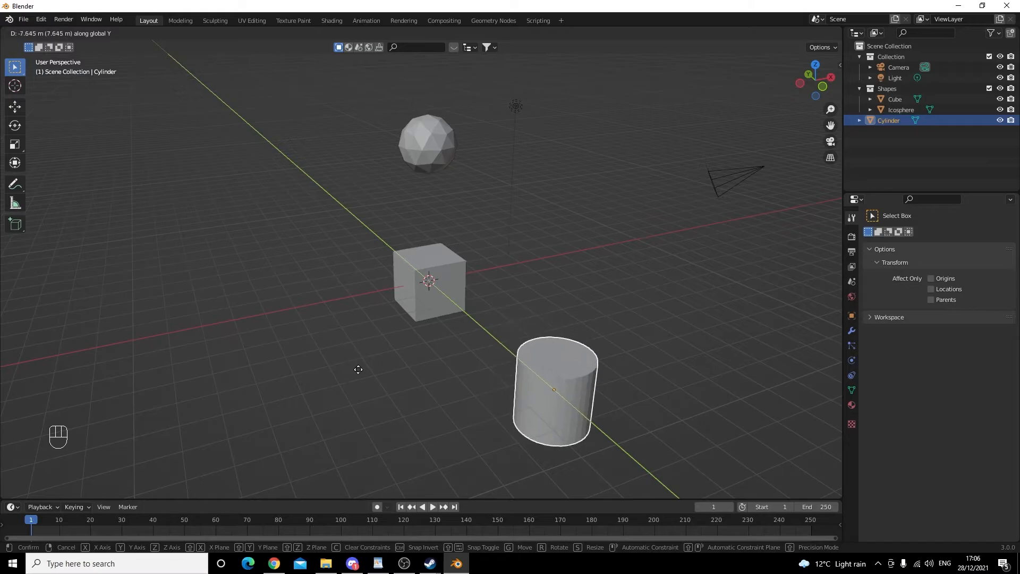
pyautogui.rightClick(335, 341)
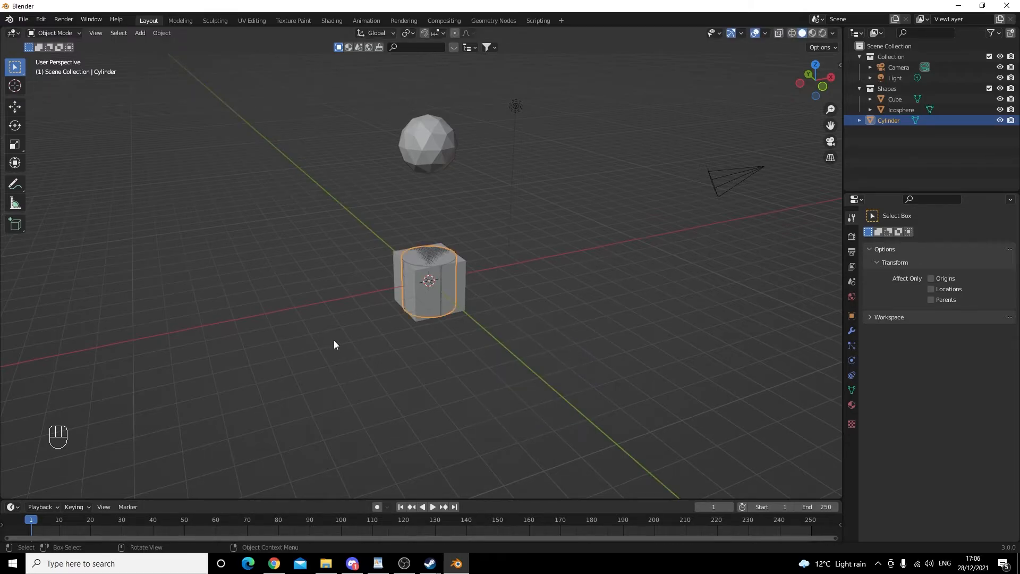
pyautogui.press('g')
pyautogui.press('z')
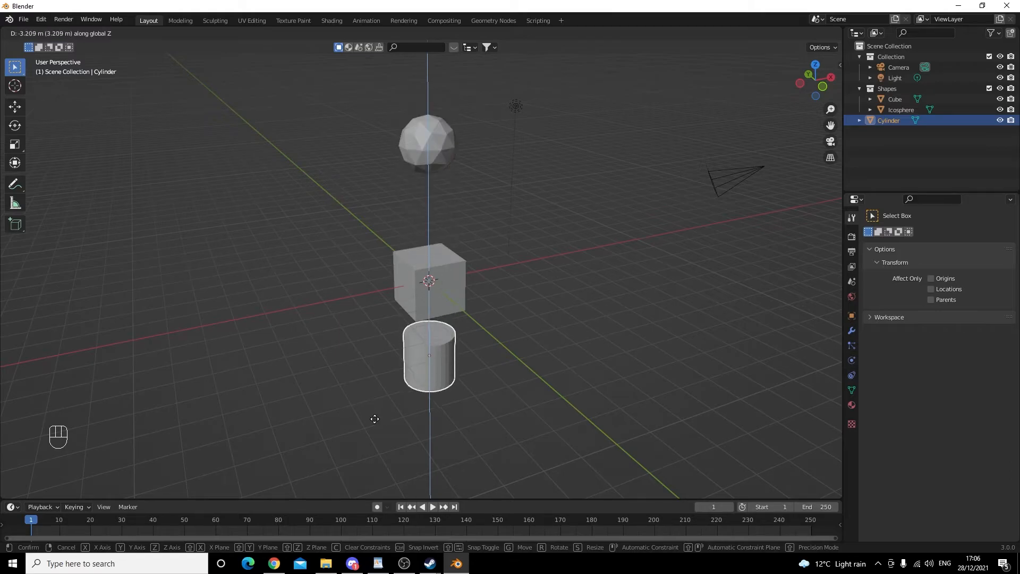
pyautogui.rightClick(373, 322)
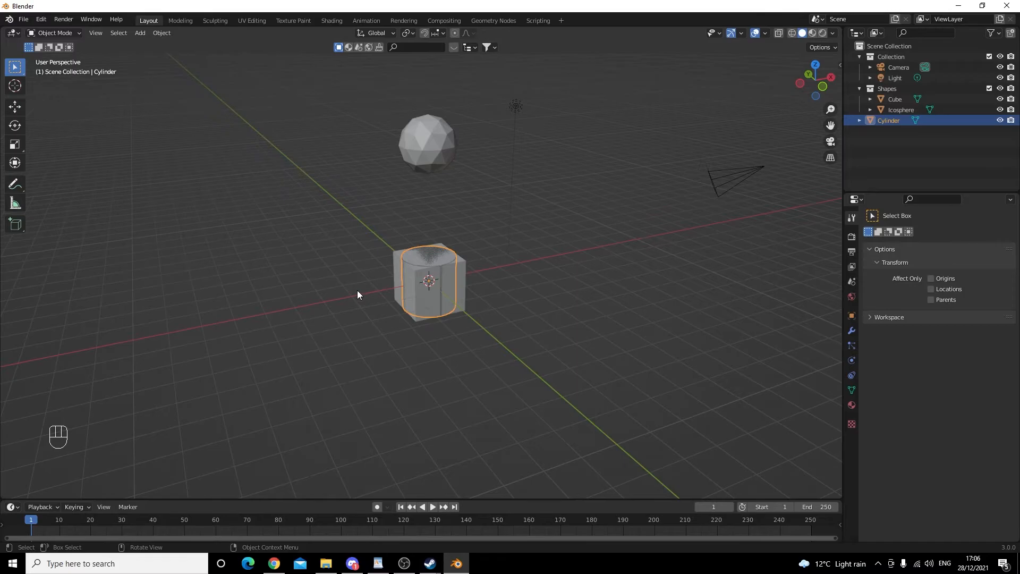
# - Switch to the Move tool and try dragging the cylinder by its X-axis gizmo arrow, undoing the drag
pyautogui.click(18, 107)
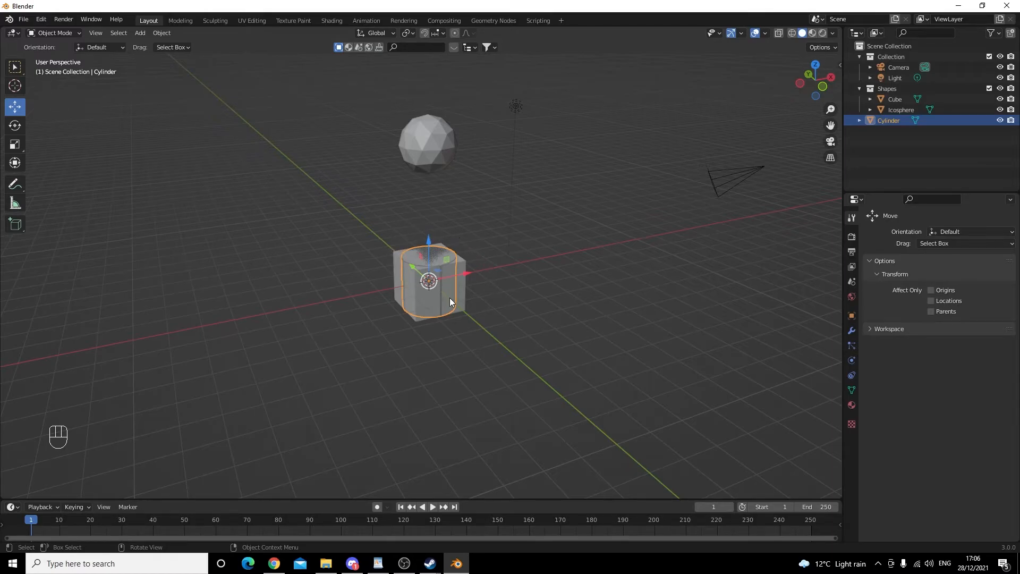
pyautogui.moveTo(466, 277)
pyautogui.mouseDown()
pyautogui.moveTo(518, 267)
pyautogui.moveTo(445, 288)
pyautogui.moveTo(473, 285)
pyautogui.mouseUp()
pyautogui.rightClick(473, 285)
pyautogui.hotkey('ctrl', 'z')
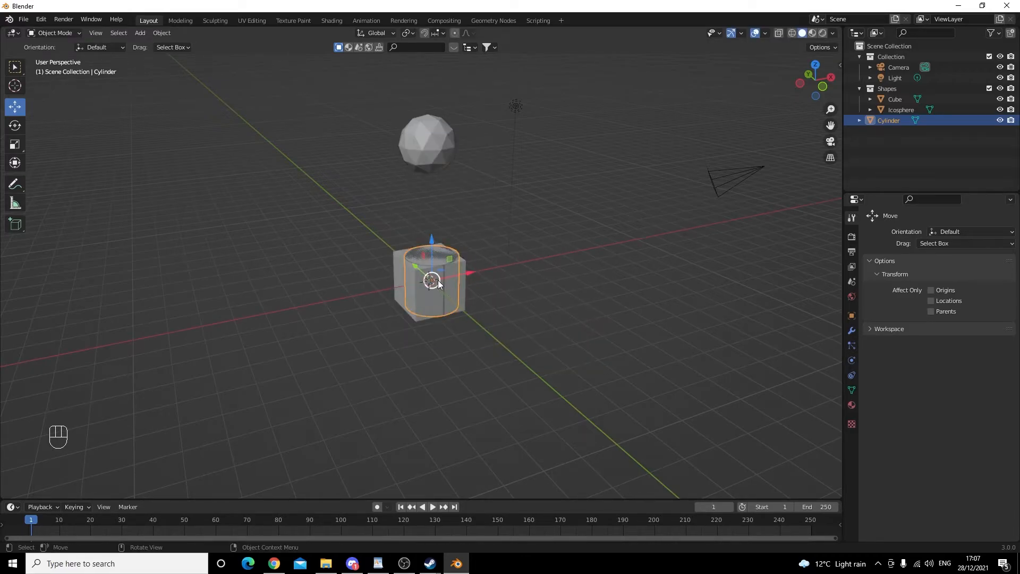
# - Move the cylinder away from the cube with the grab command
pyautogui.moveTo(435, 279)
pyautogui.mouseDown()
pyautogui.moveTo(368, 223)
pyautogui.moveTo(281, 253)
pyautogui.moveTo(499, 363)
pyautogui.moveTo(518, 169)
pyautogui.moveTo(213, 96)
pyautogui.moveTo(425, 141)
pyautogui.moveTo(590, 227)
pyautogui.moveTo(257, 264)
pyautogui.moveTo(458, 225)
pyautogui.moveTo(437, 278)
pyautogui.mouseUp()
pyautogui.press('g')
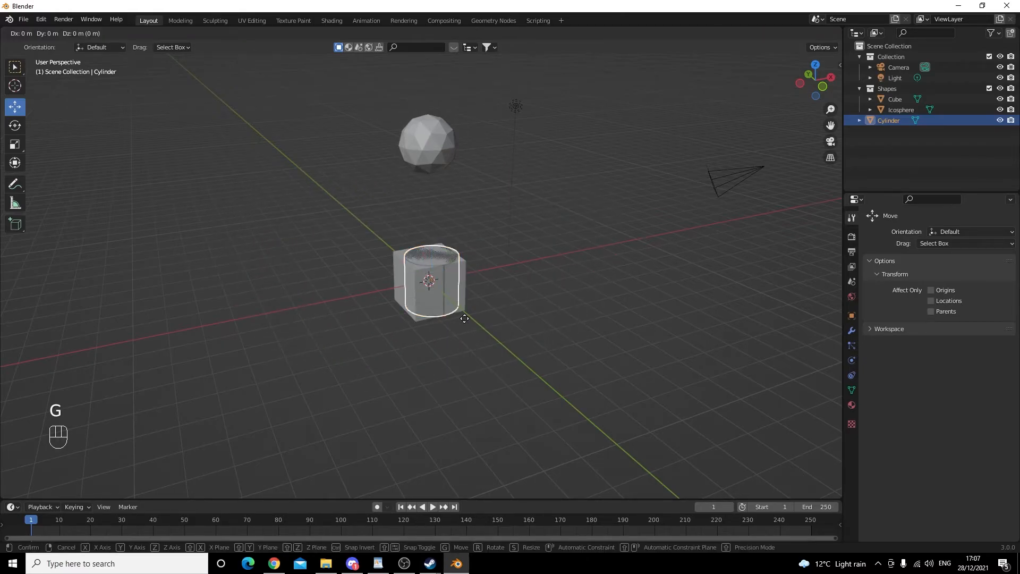
pyautogui.click(267, 356)
pyautogui.moveTo(346, 339); pyautogui.dragTo(505, 308, button='middle')
pyautogui.scroll(3, 487, 317)
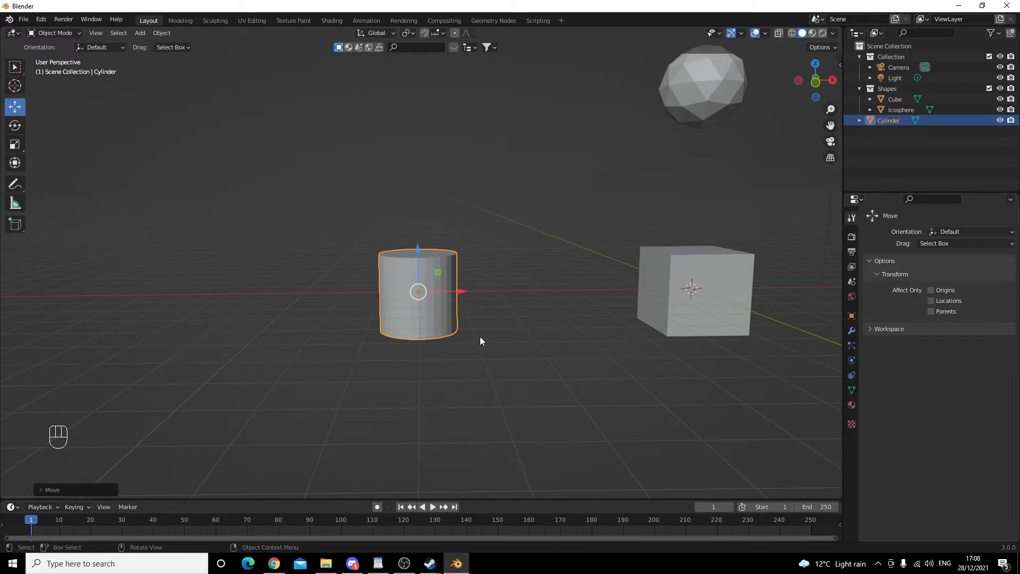
# - Try rotating the cylinder freely and about the X, Y and Z axes, cancelling each rotation
pyautogui.press('r')
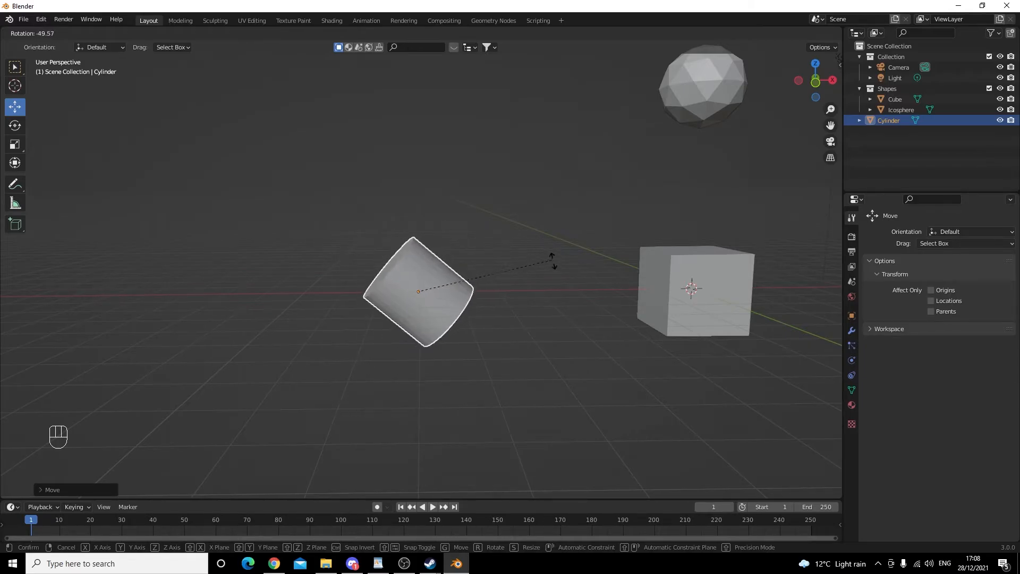
pyautogui.press('Escape')
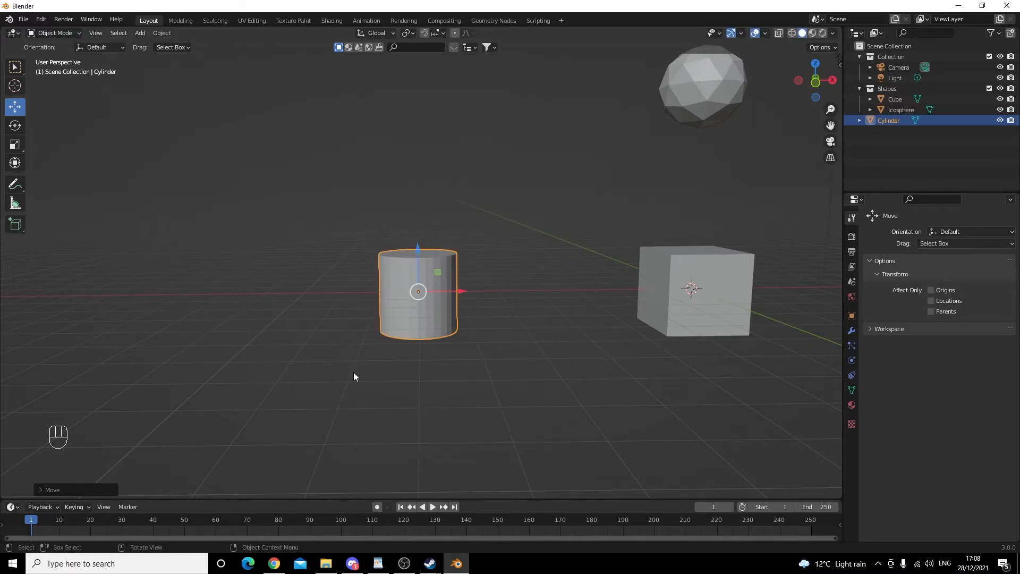
pyautogui.press('r')
pyautogui.press('x')
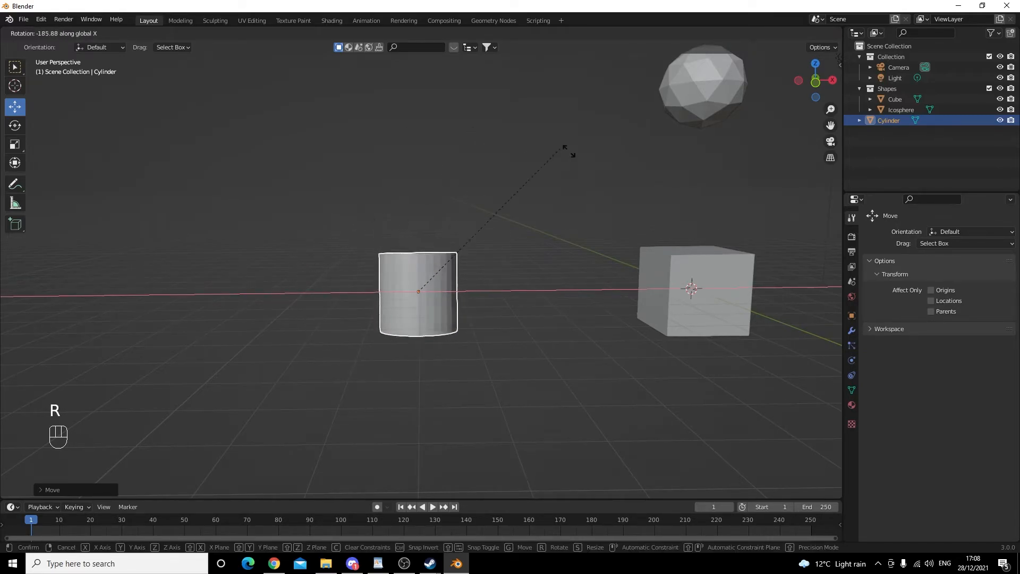
pyautogui.press('Escape')
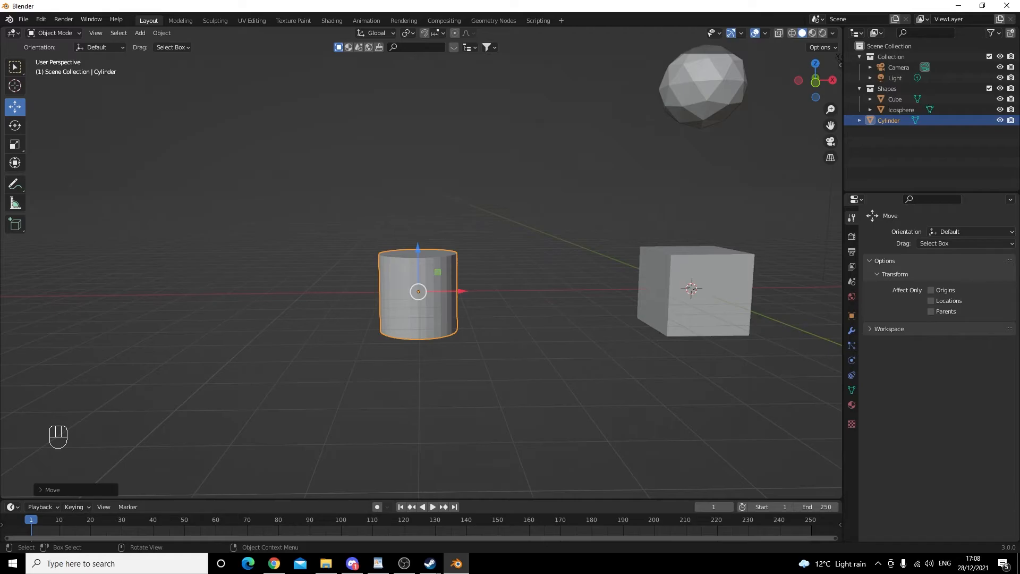
pyautogui.press('r')
pyautogui.press('y')
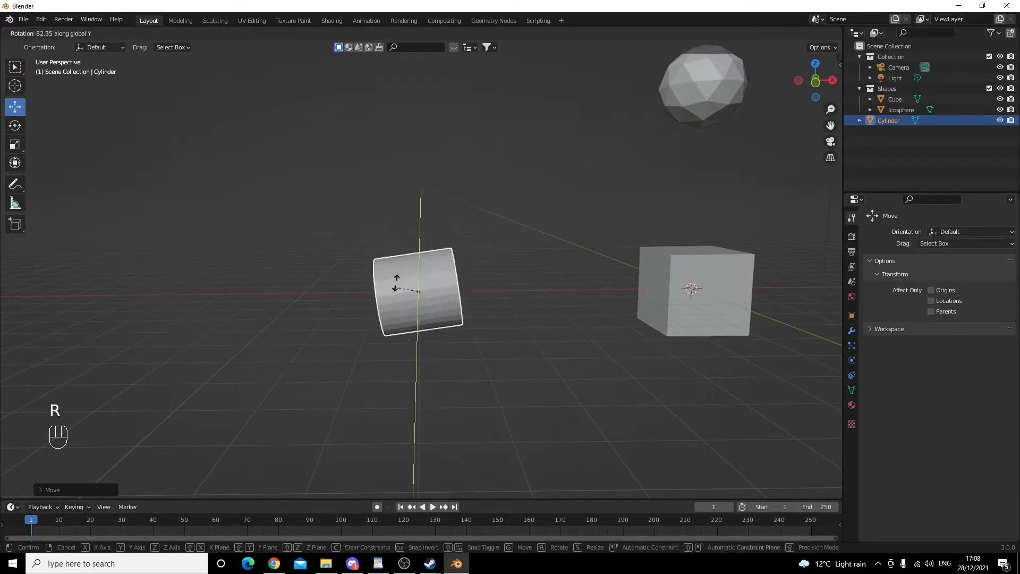
pyautogui.press('Escape')
pyautogui.press('r')
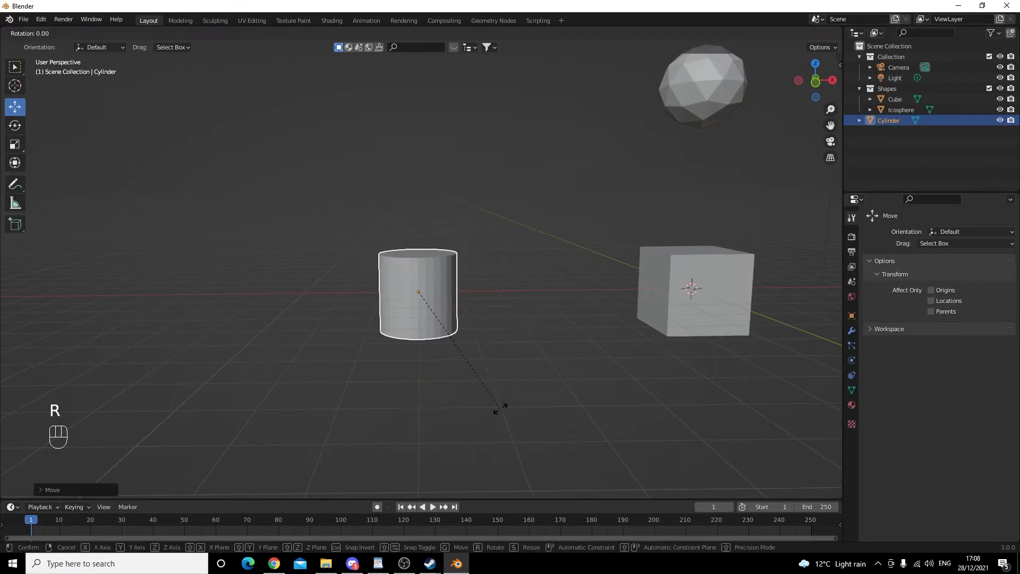
pyautogui.press('z')
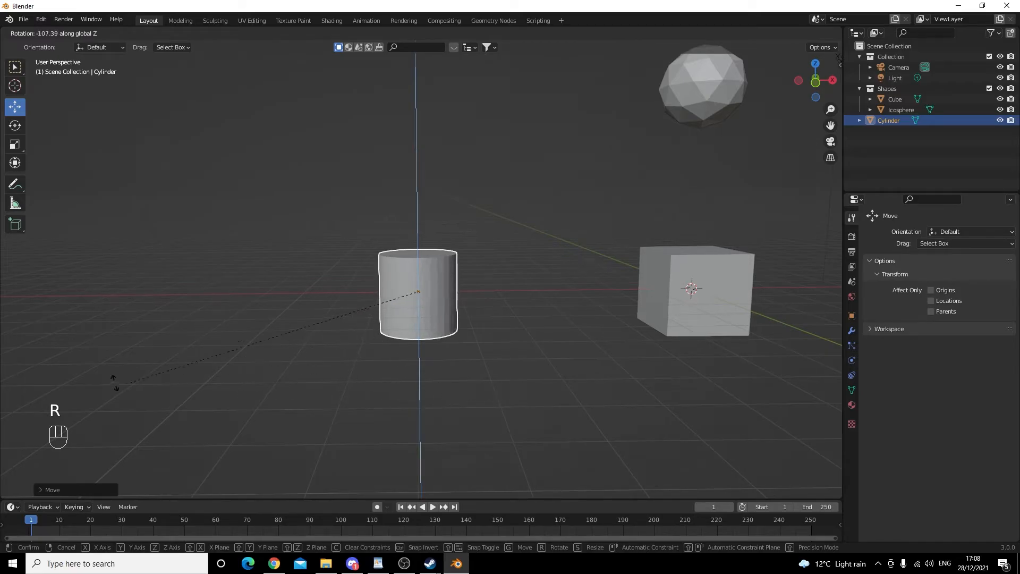
pyautogui.rightClick(778, 371)
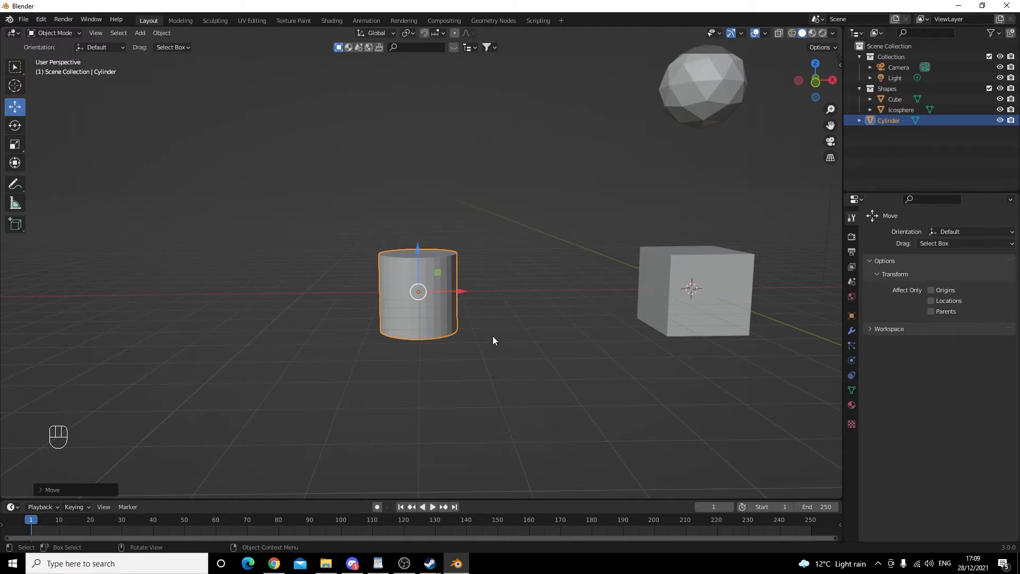
pyautogui.press('r')
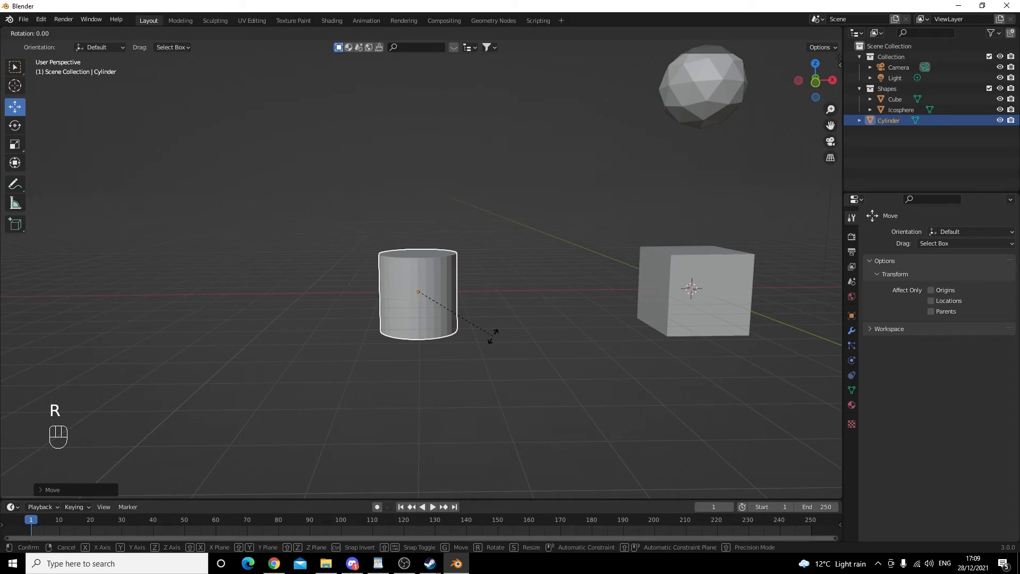
pyautogui.press('x')
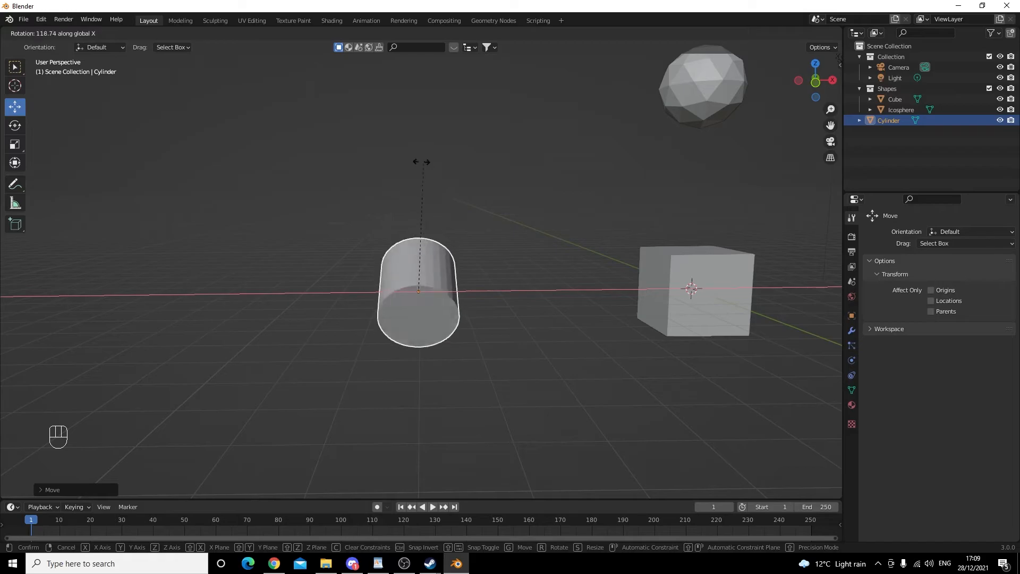
pyautogui.rightClick(187, 258)
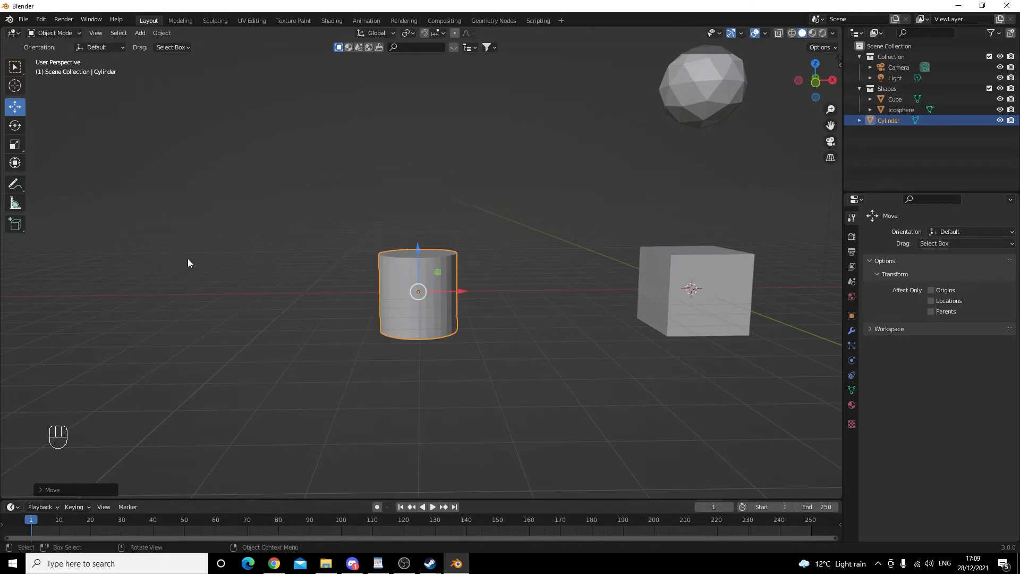
pyautogui.press('r')
pyautogui.press('x')
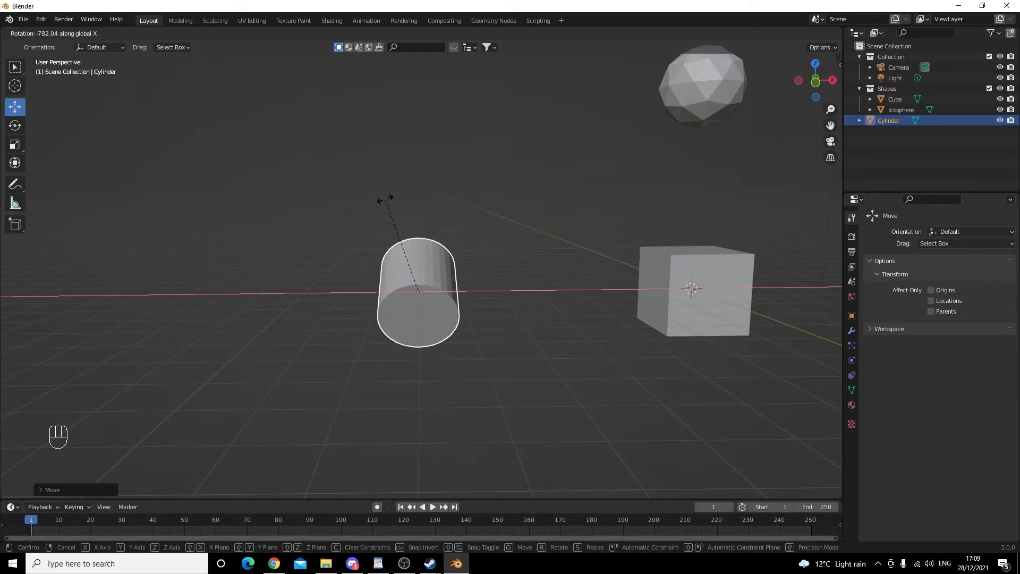
pyautogui.press('Escape')
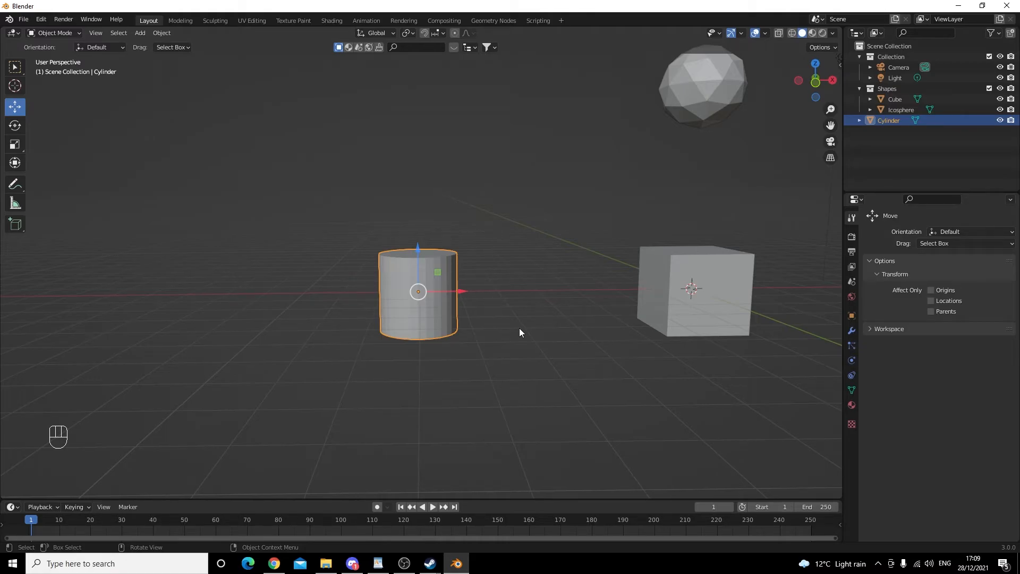
# - Rotate the cylinder 90° about the X axis
pyautogui.press('r')
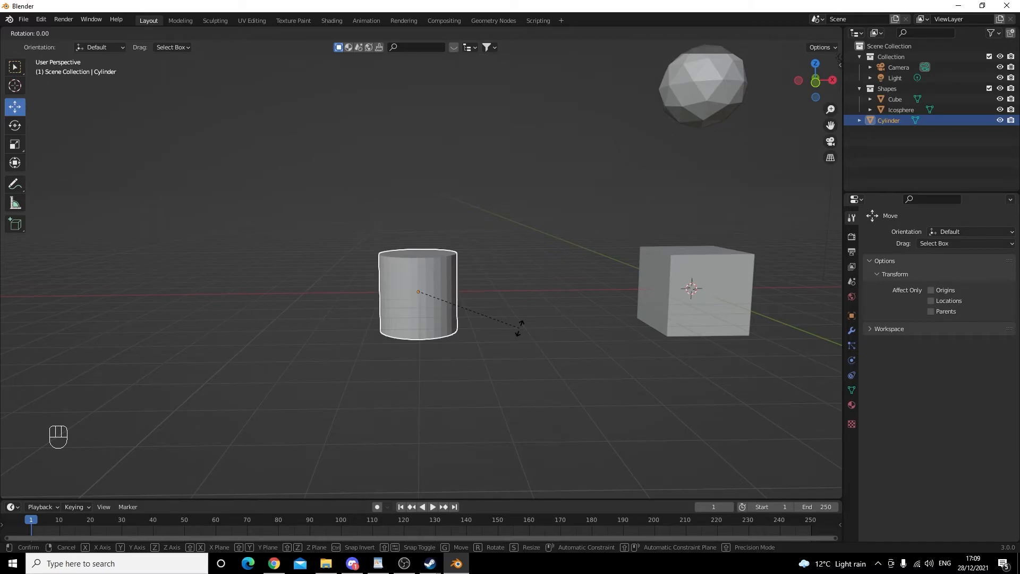
pyautogui.press('x')
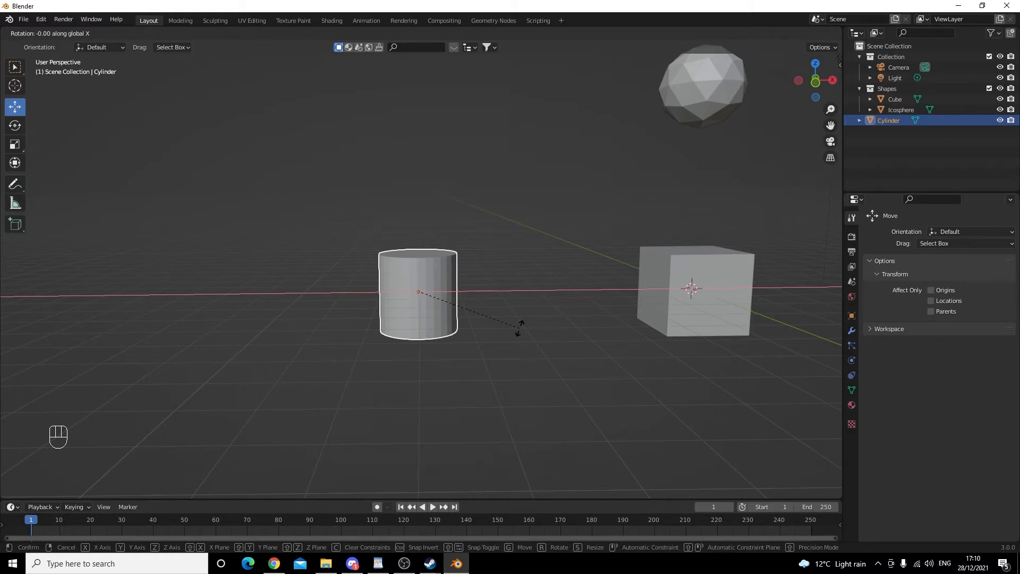
pyautogui.write('90')
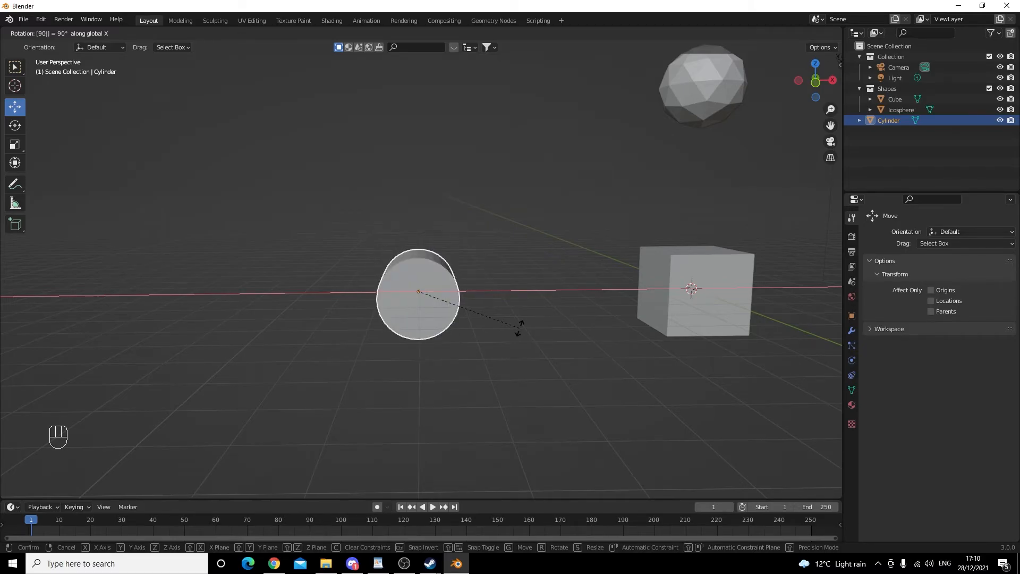
pyautogui.press('Return')
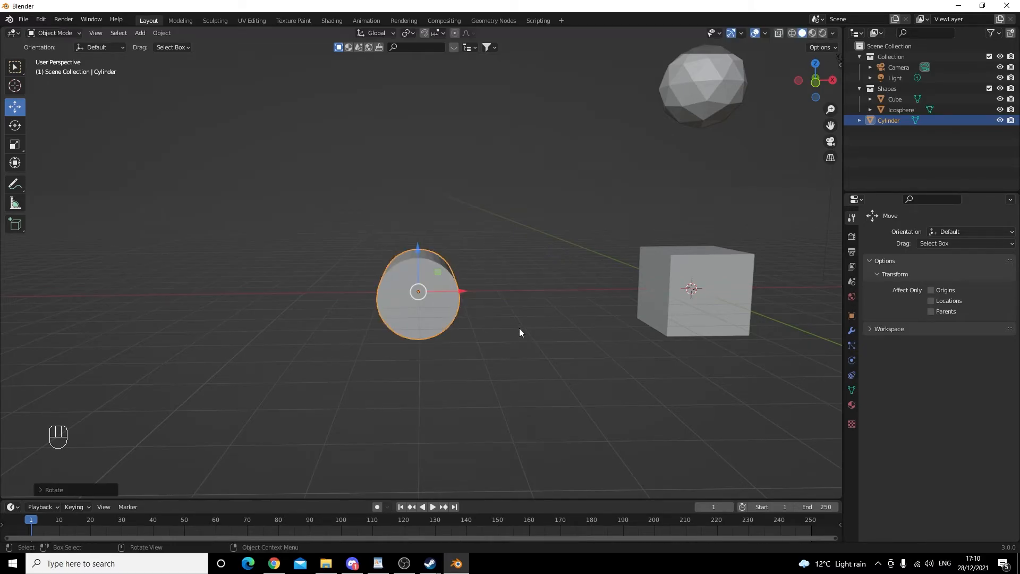
# - Try scaling the cylinder uniformly and along the X axis, cancelling each scale
pyautogui.moveTo(401, 349); pyautogui.dragTo(528, 341, button='middle')
pyautogui.keyDown('shift'); pyautogui.moveTo(373, 361); pyautogui.dragTo(314, 339, button='middle'); pyautogui.keyUp('shift')
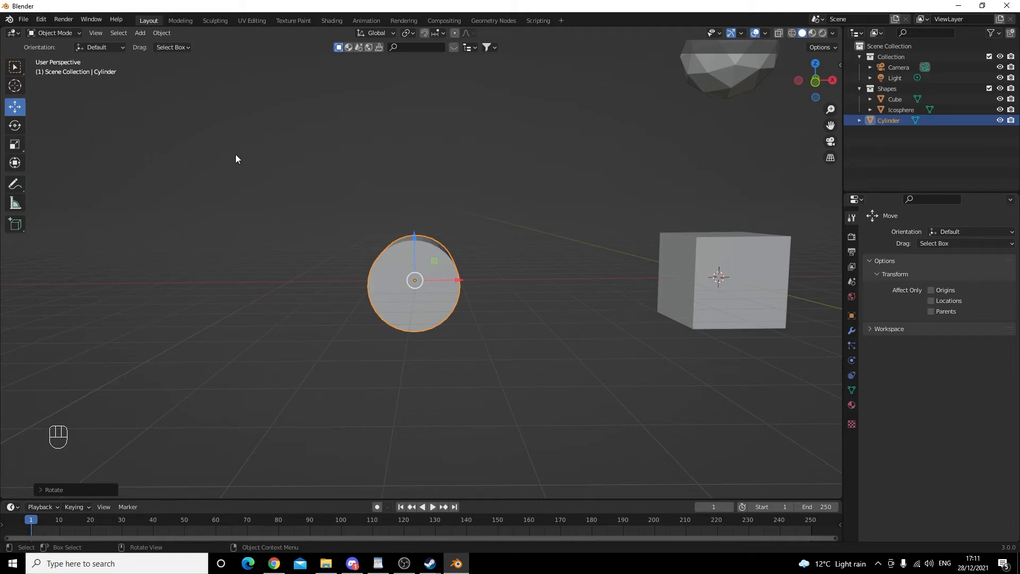
pyautogui.moveTo(377, 231); pyautogui.dragTo(425, 255, button='middle')
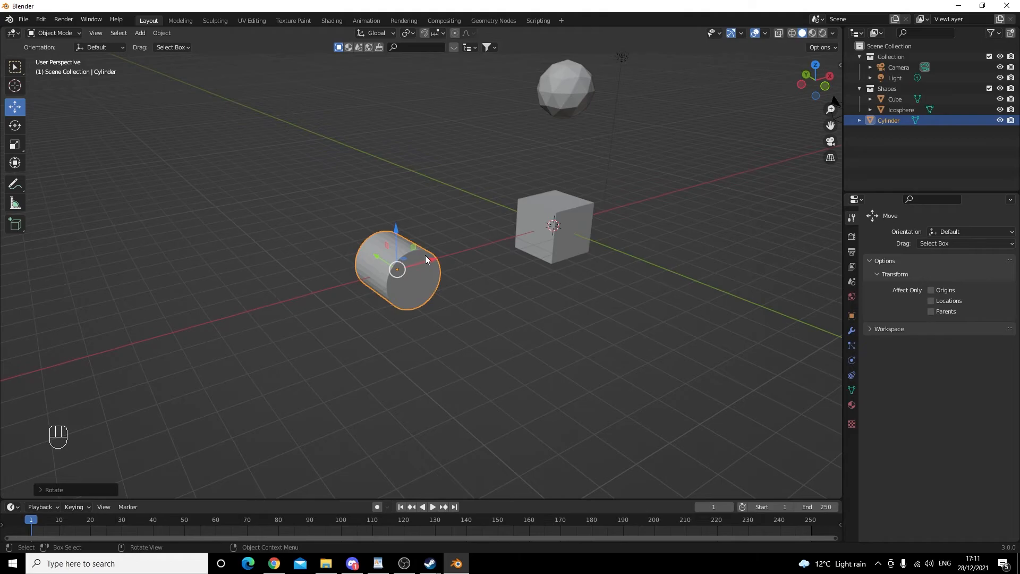
pyautogui.press('s')
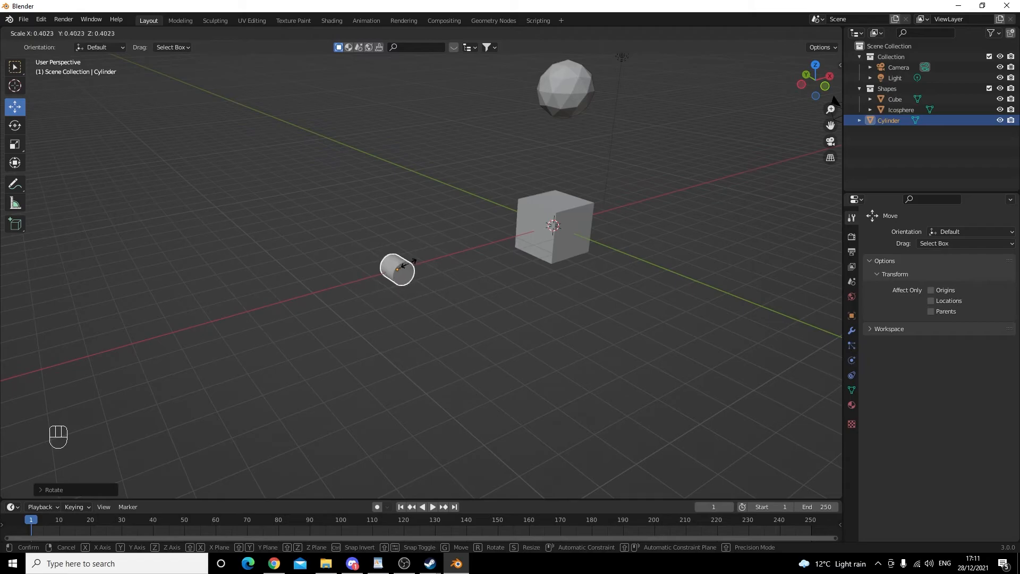
pyautogui.click(416, 261)
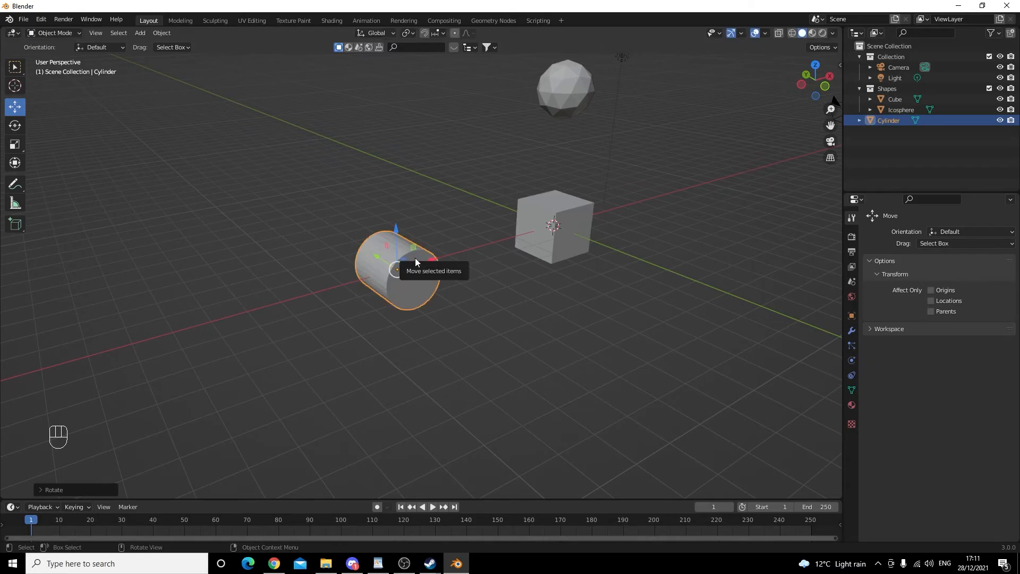
pyautogui.press('s')
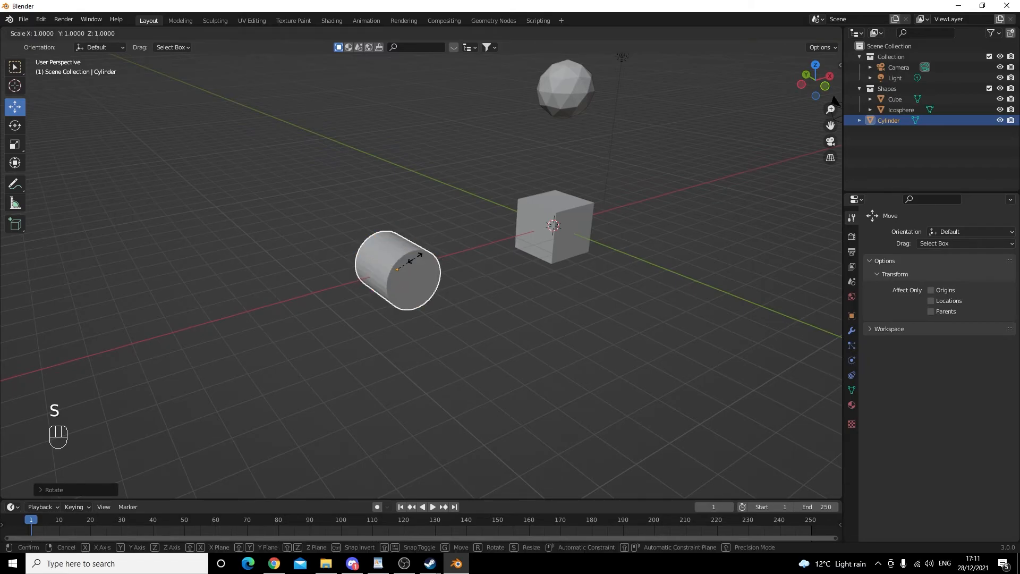
pyautogui.press('x')
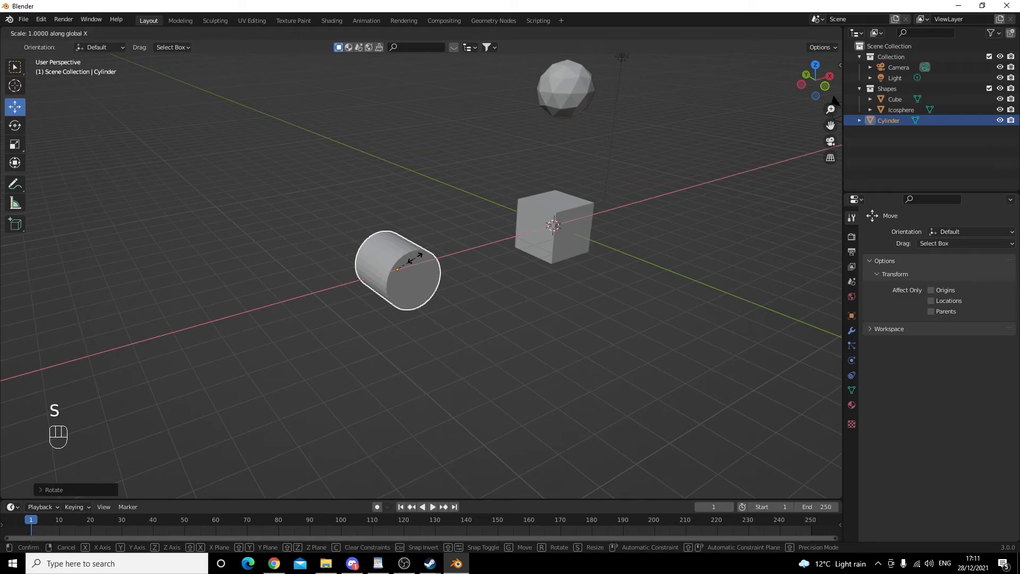
pyautogui.rightClick(465, 257)
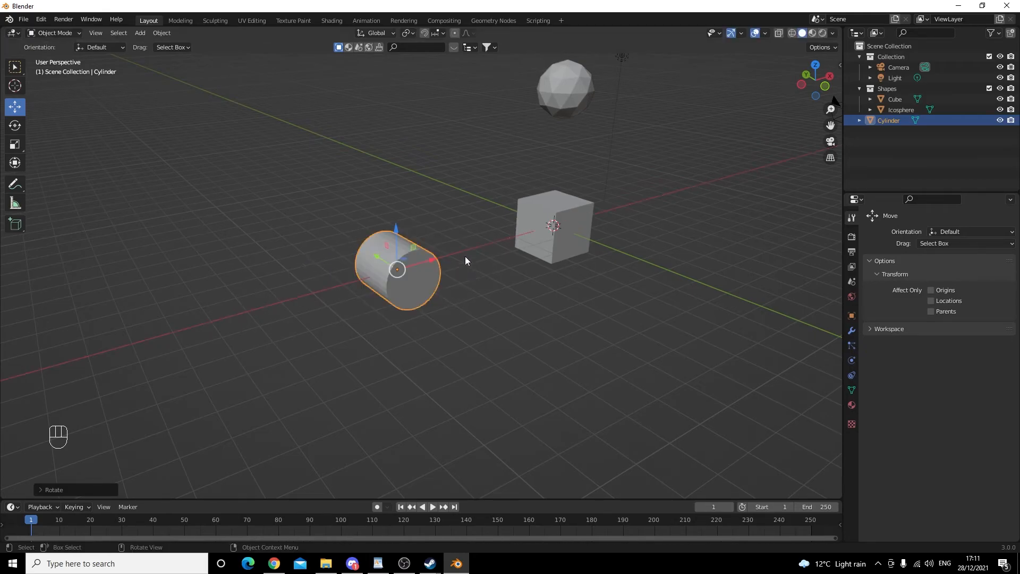
# - Try scaling the cylinder along the Y and Z axes, cancelling each scale
pyautogui.press('s')
pyautogui.press('y')
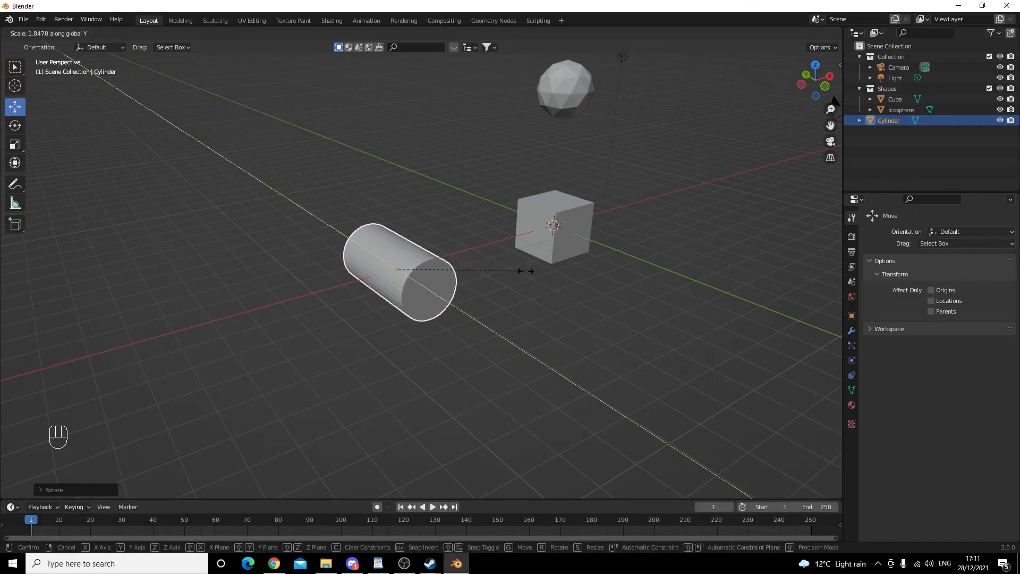
pyautogui.rightClick(575, 275)
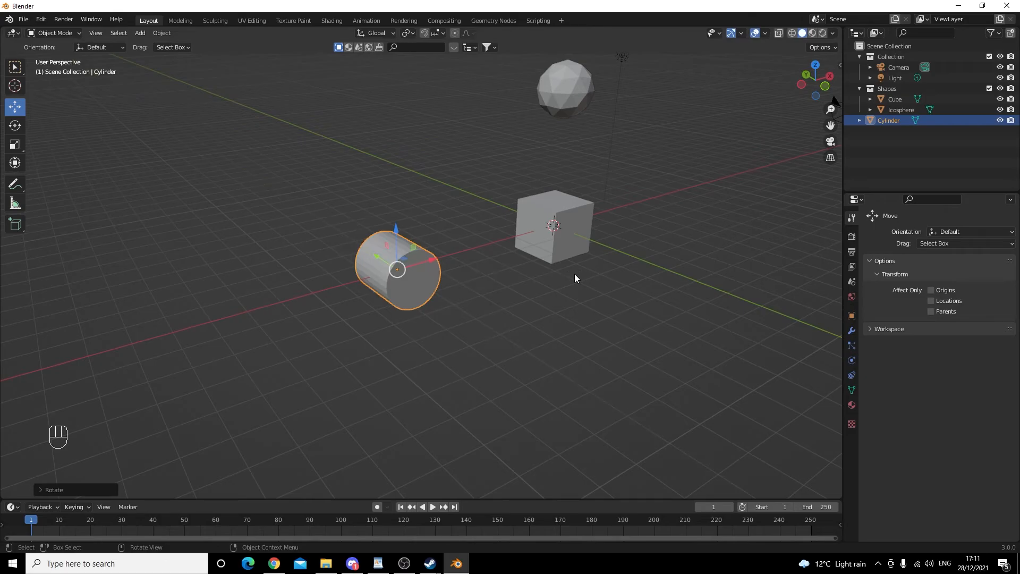
pyautogui.press('s')
pyautogui.press('z')
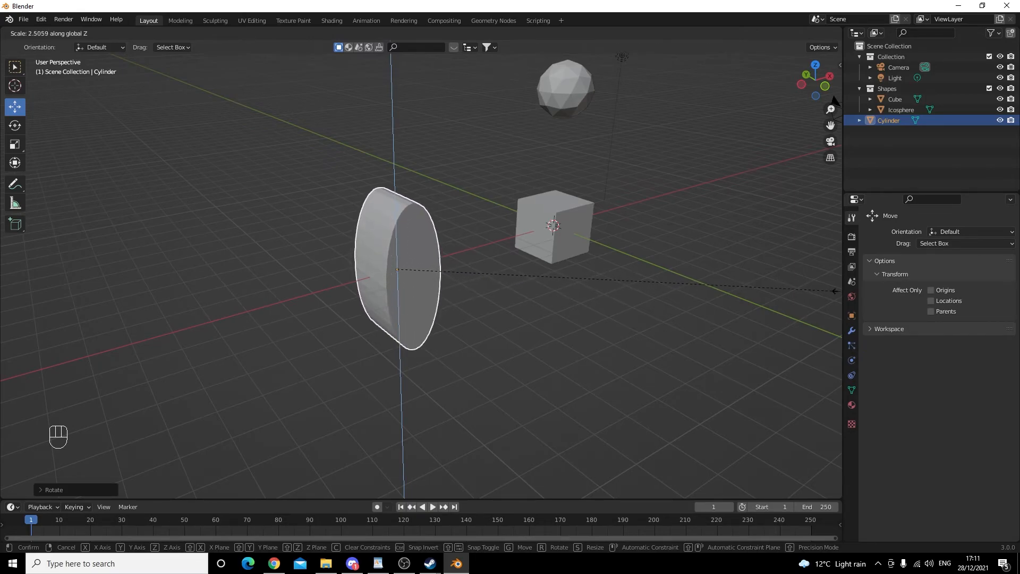
pyautogui.rightClick(811, 291)
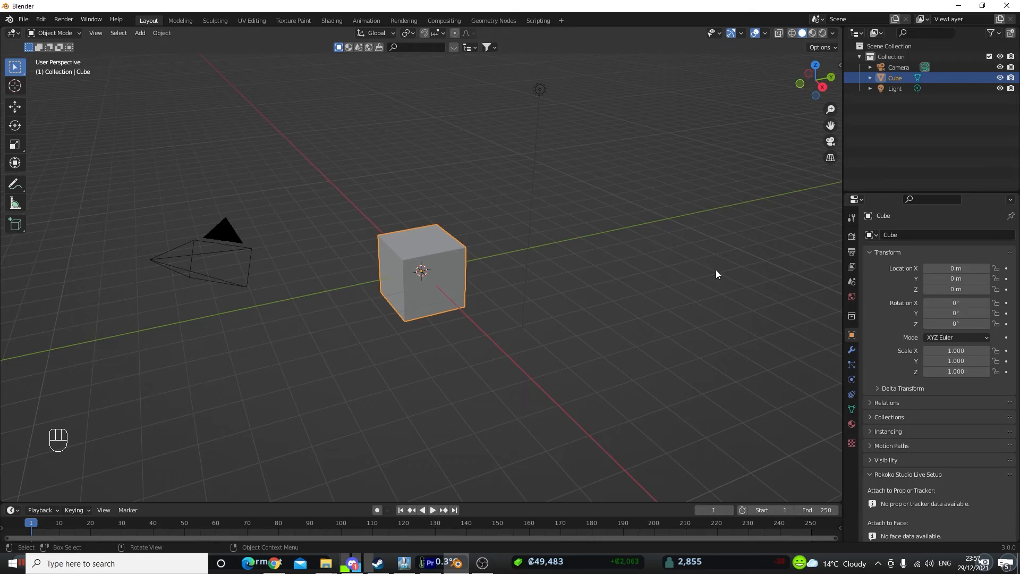
# - Enter walk navigation and move forward, backward and sideways around the cube
pyautogui.hotkey('shift', '`')
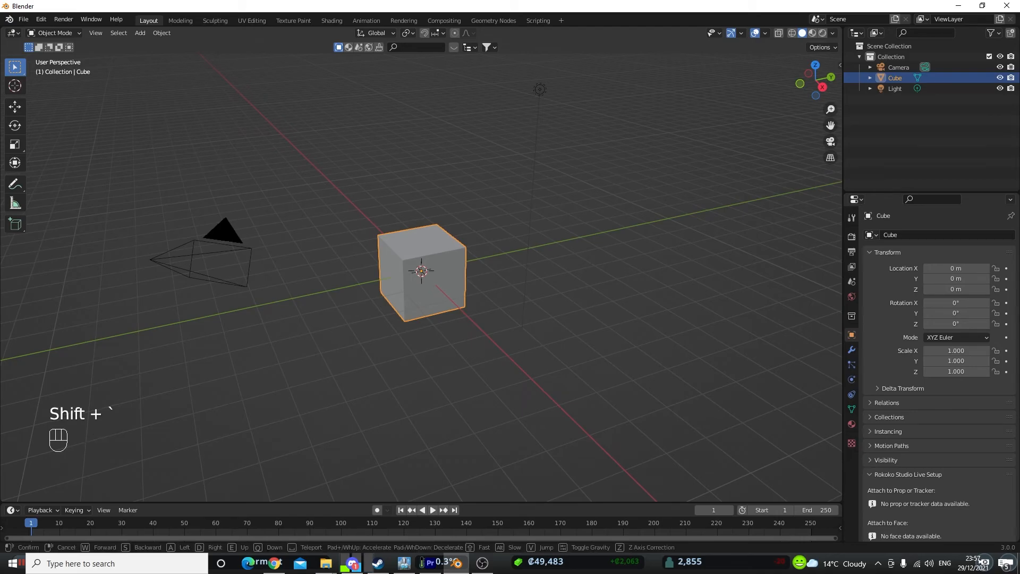
pyautogui.press('w')
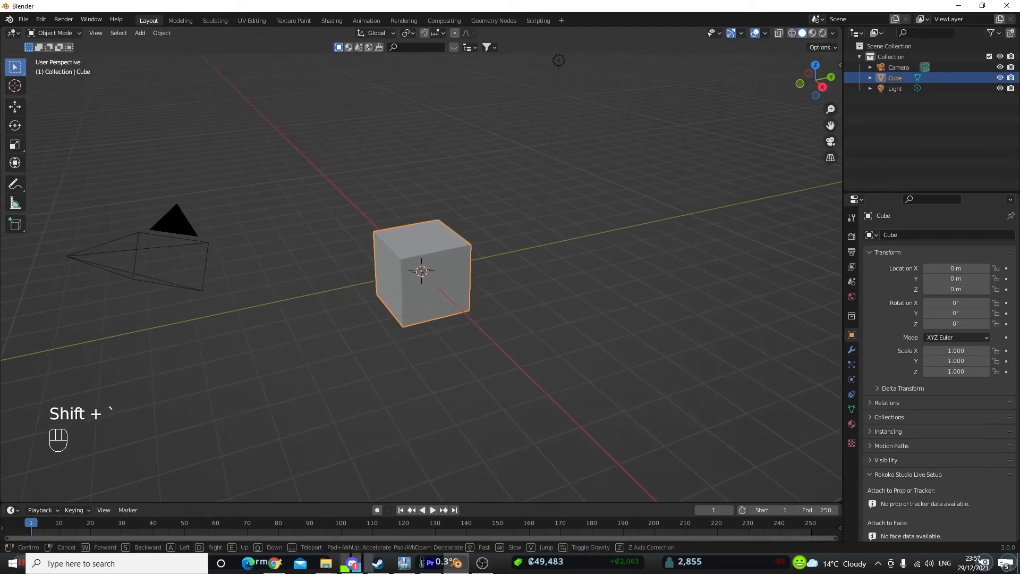
pyautogui.press('a')
pyautogui.press('s')
pyautogui.press('d')
pyautogui.press('a')
pyautogui.press('d')
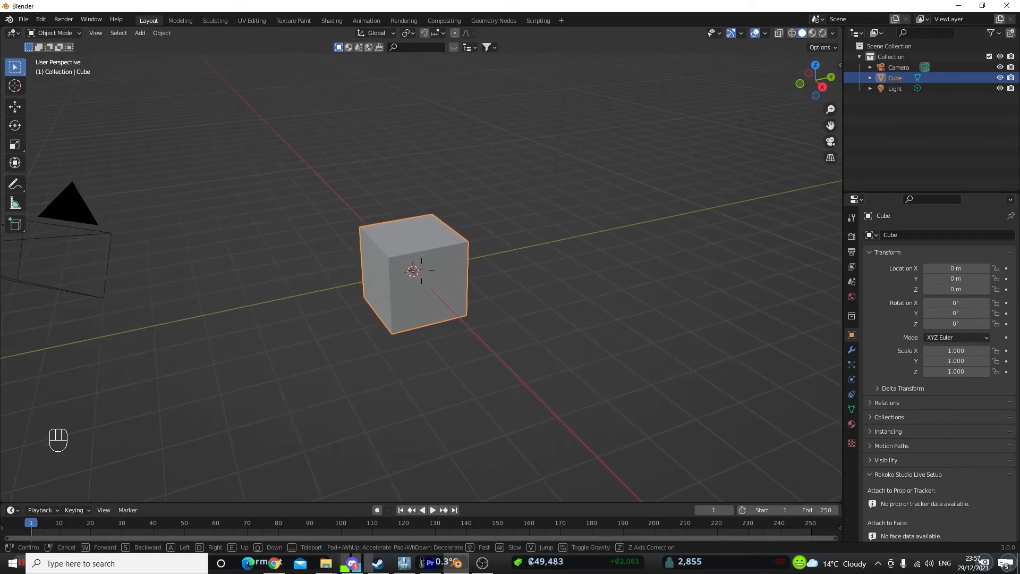
pyautogui.press('d')
pyautogui.press('a')
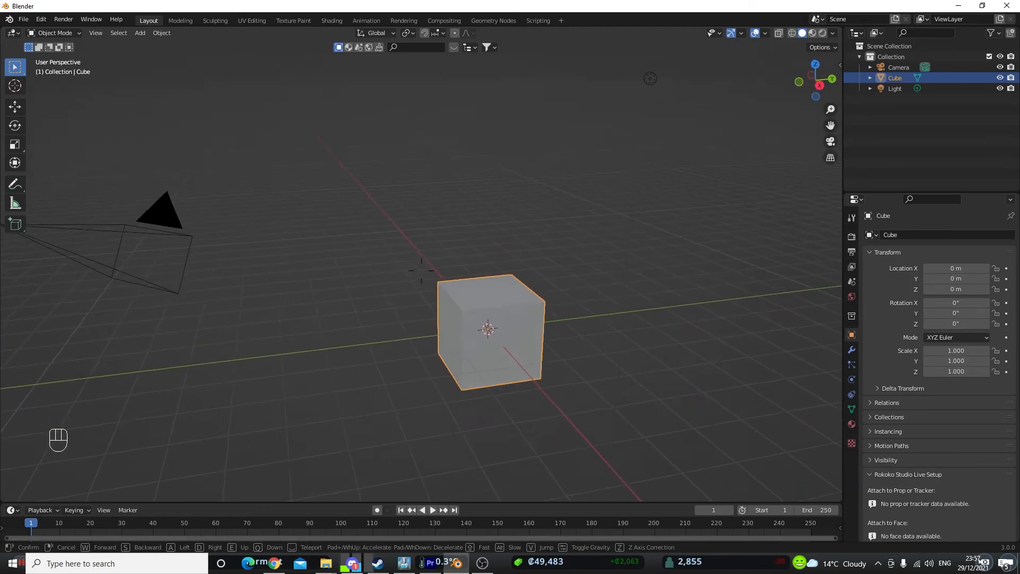
pyautogui.press('s')
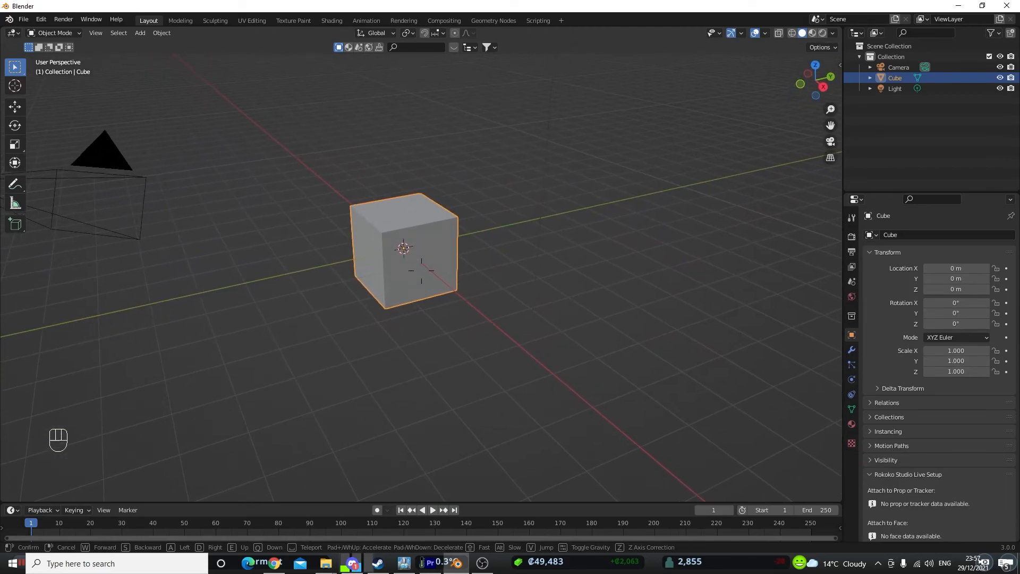
# - Move quickly forward, backward and sideways through the scene in walk navigation
pyautogui.hotkey('shift', 'w')
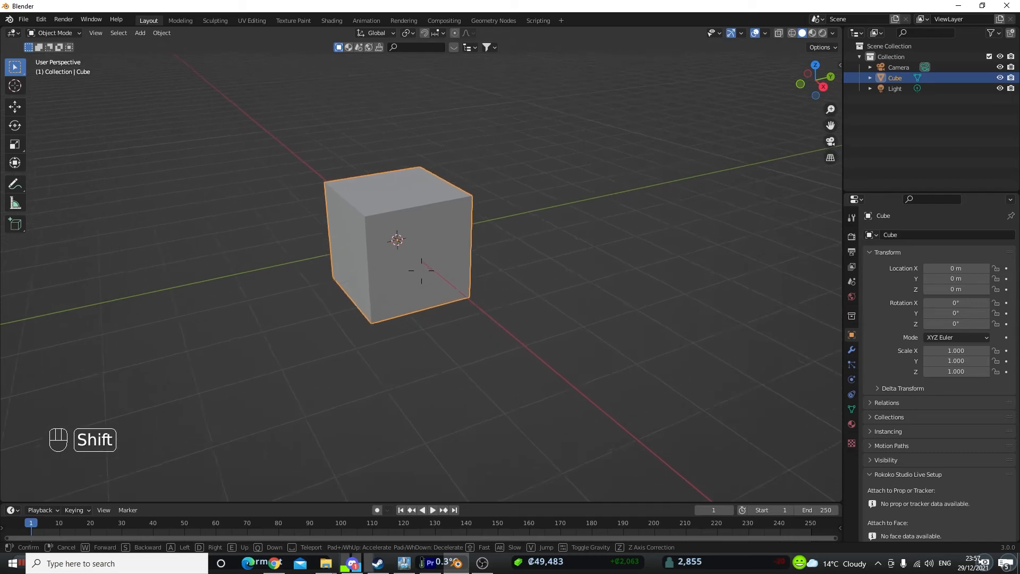
pyautogui.hotkey('shift', 's')
pyautogui.hotkey('shift', 'a')
pyautogui.hotkey('shift', 'd')
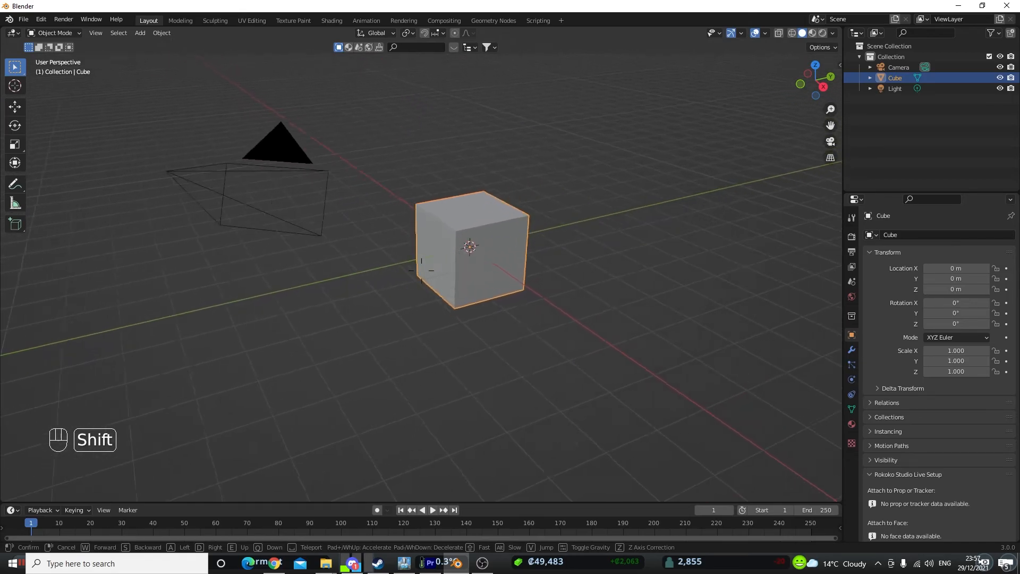
pyautogui.hotkey('shift', 'w')
pyautogui.hotkey('shift', 's')
pyautogui.hotkey('shift', 's')
pyautogui.hotkey('shift', 'd')
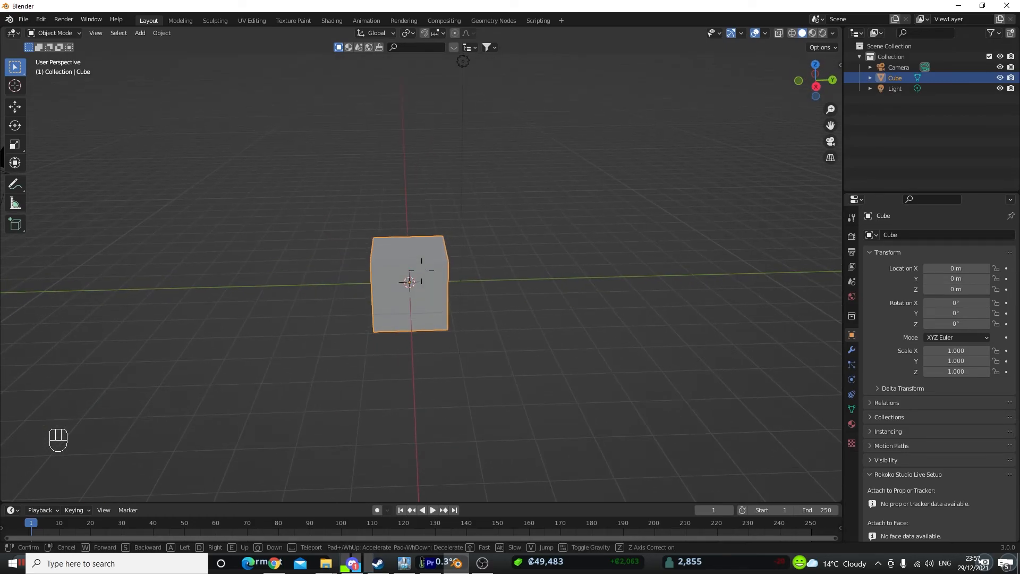
# - Teleport toward the cube, walk back from it, and cancel walk navigation
pyautogui.press('space')
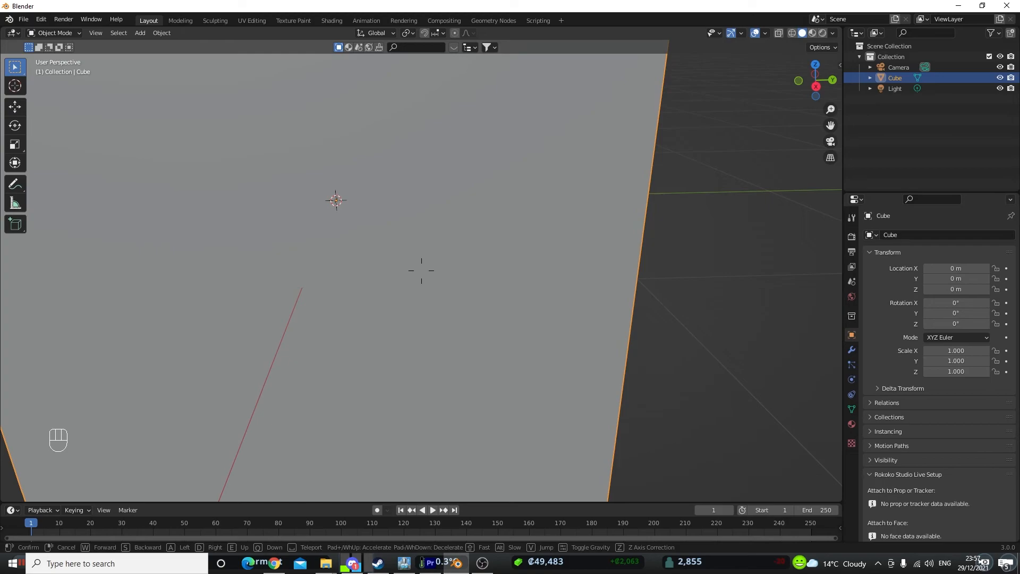
pyautogui.press('s')
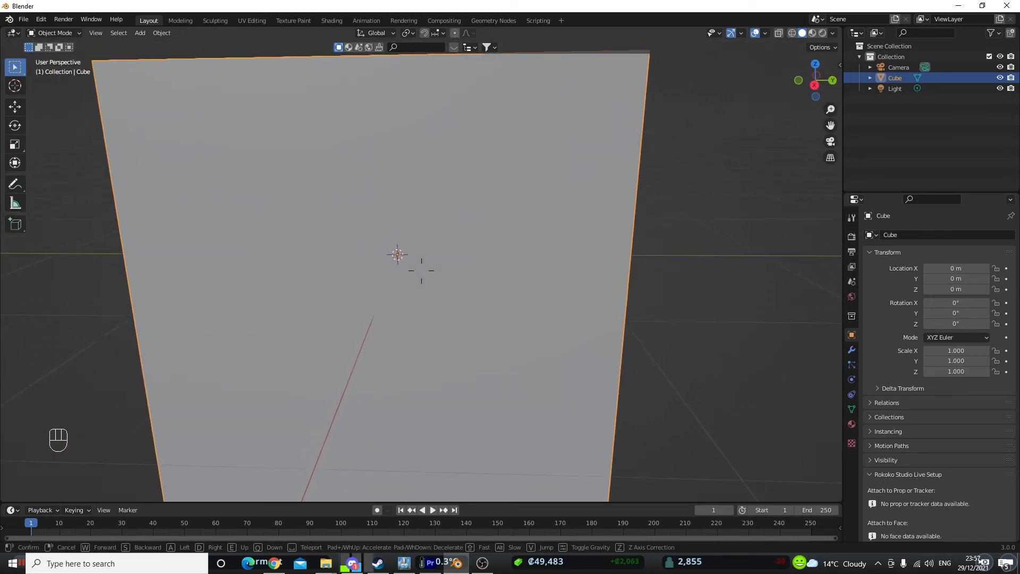
pyautogui.press('s')
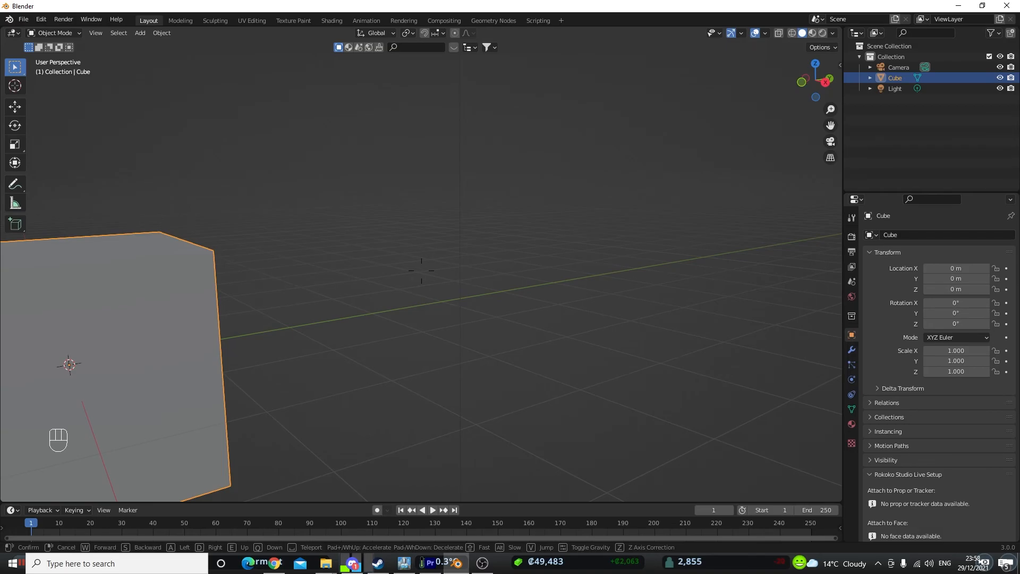
pyautogui.rightClick(422, 270)
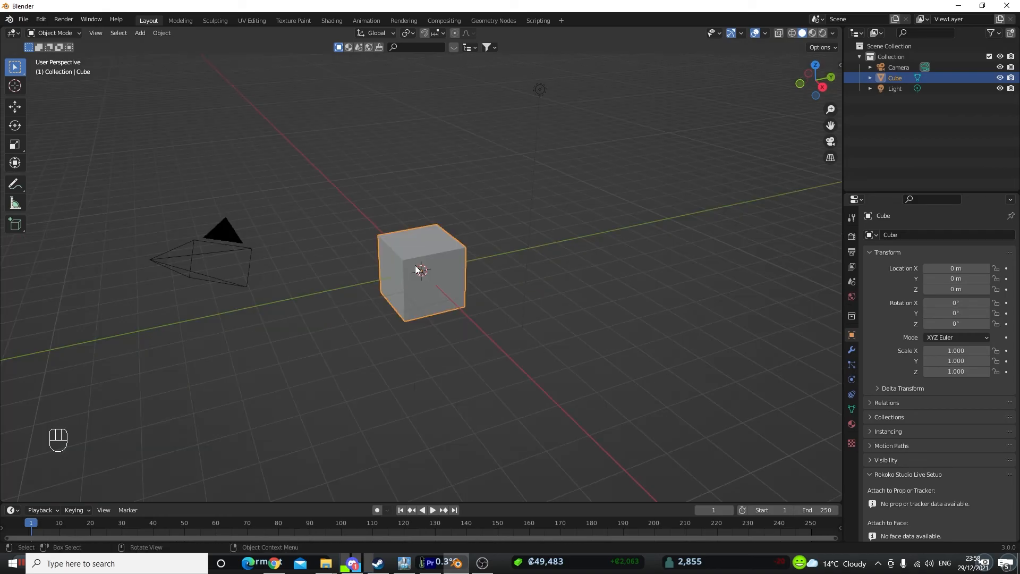
# - Open the Preferences keymap and browse the 3D View navigation shortcuts
pyautogui.click(40, 19)
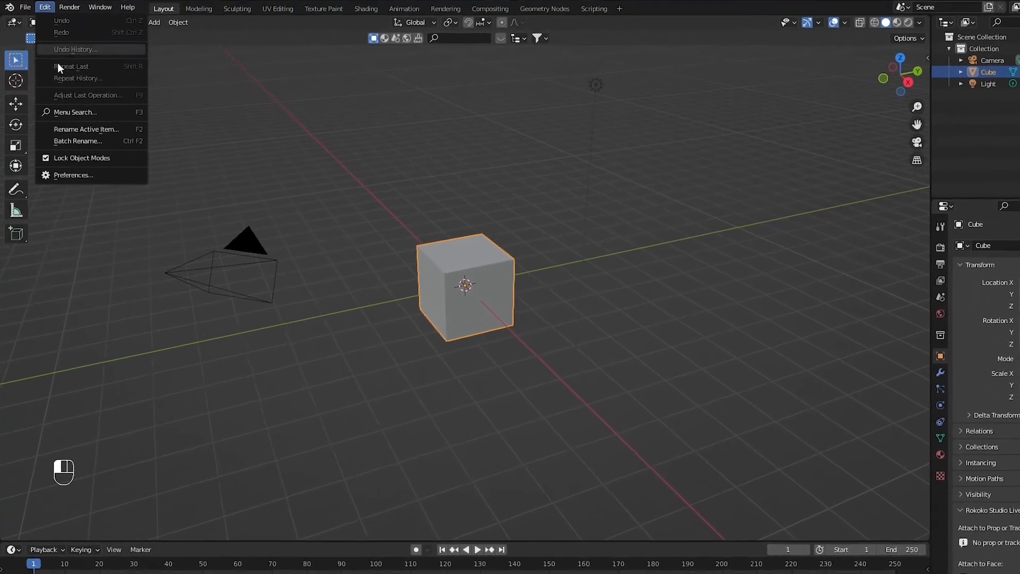
pyautogui.click(67, 175)
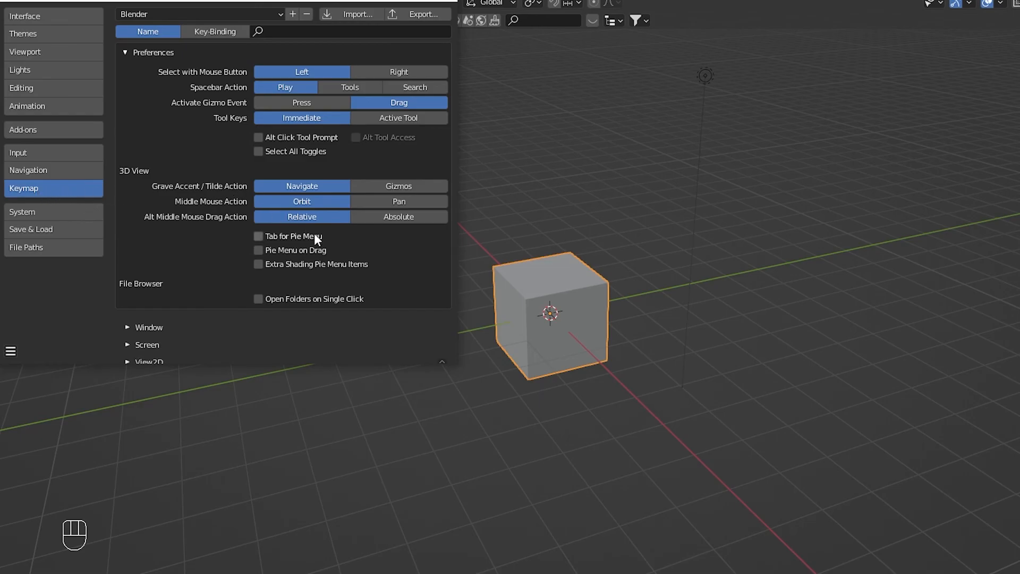
pyautogui.scroll(-5, 316, 238)
pyautogui.scroll(-1, 314, 234)
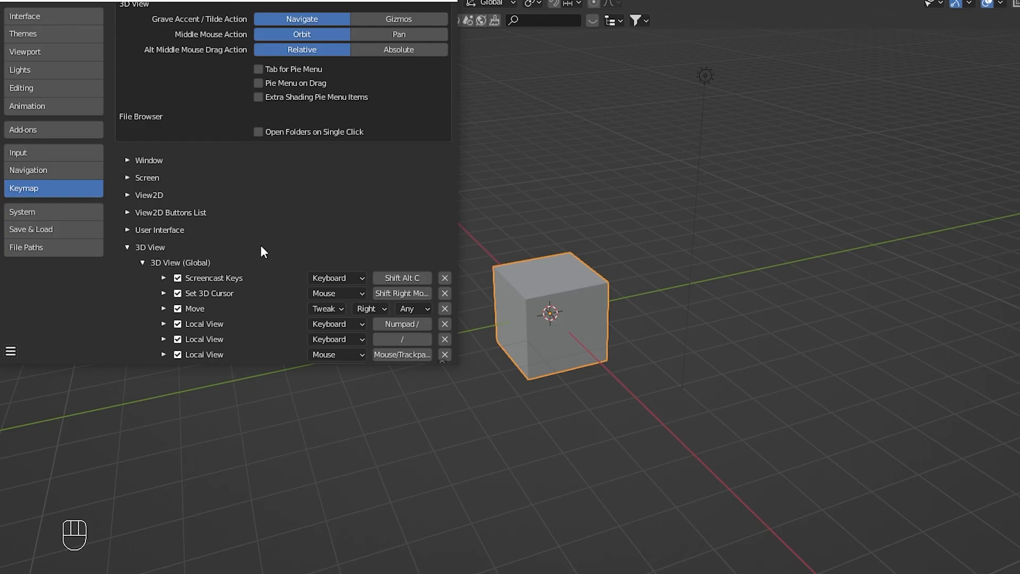
pyautogui.scroll(-2, 244, 282)
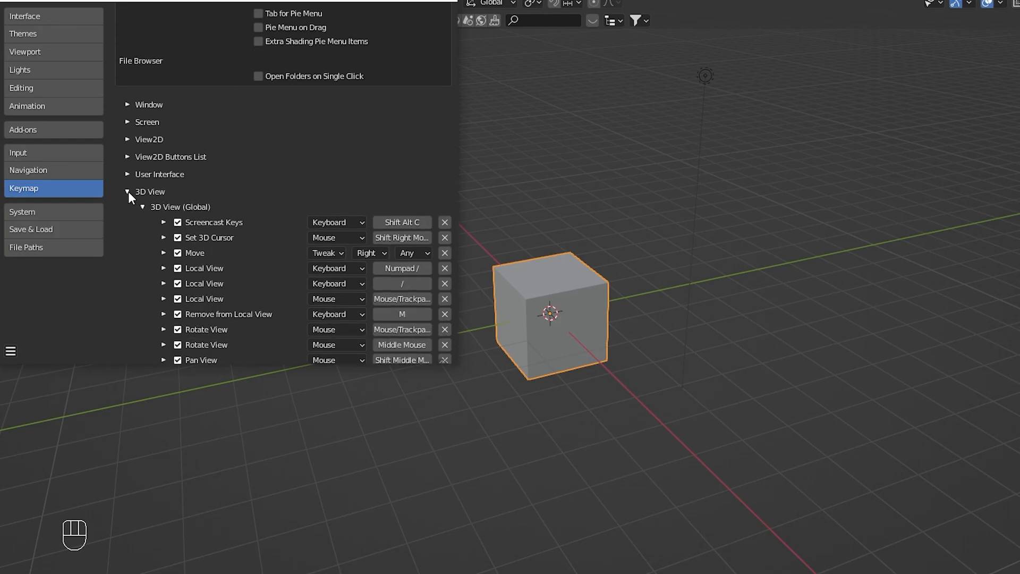
pyautogui.click(128, 191)
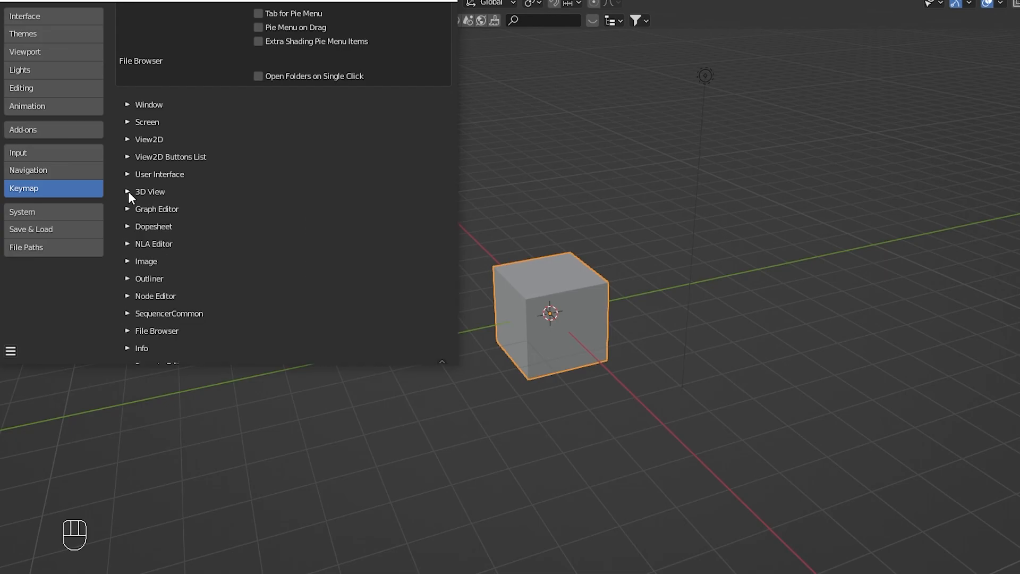
pyautogui.click(128, 192)
pyautogui.scroll(-10, 260, 254)
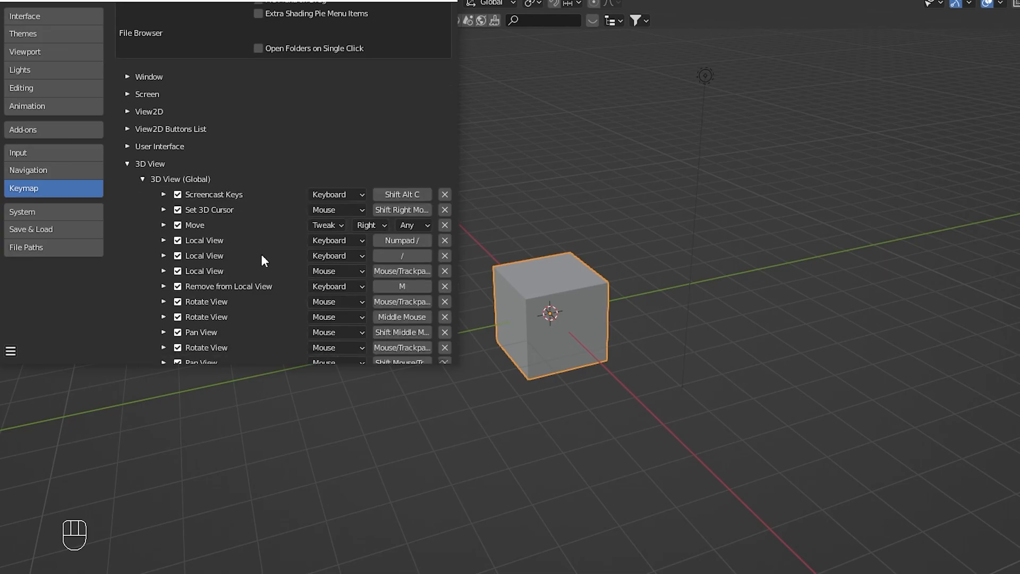
pyautogui.scroll(-8, 262, 256)
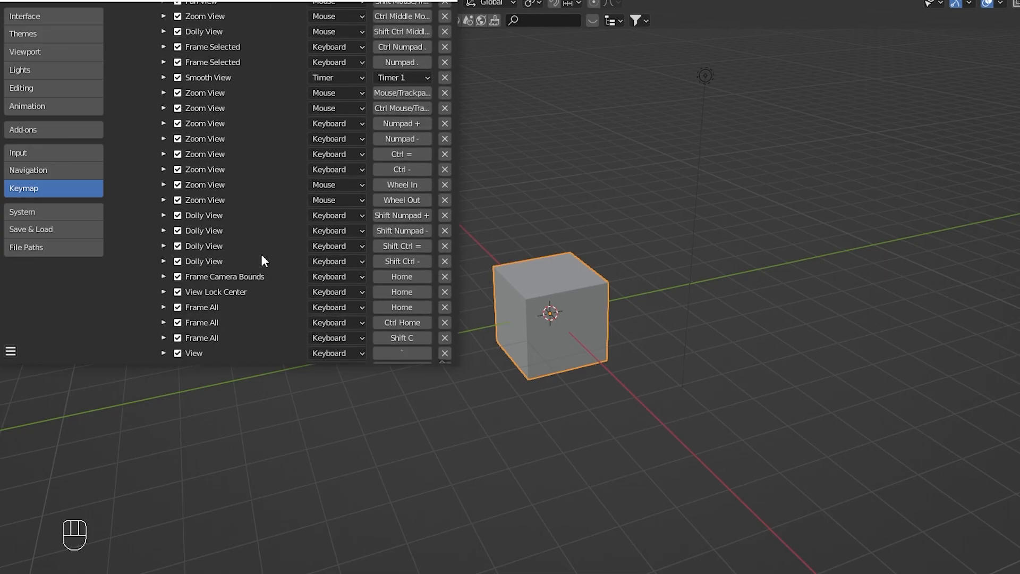